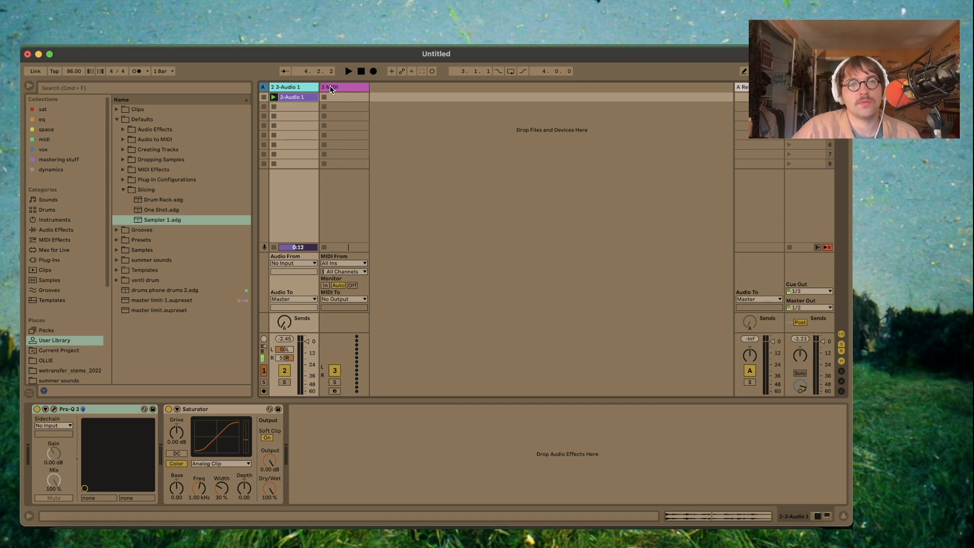
# - Add an empty Drum Rack to the MIDI track and load a Sampler onto its C1 pad
pyautogui.click(330, 87)
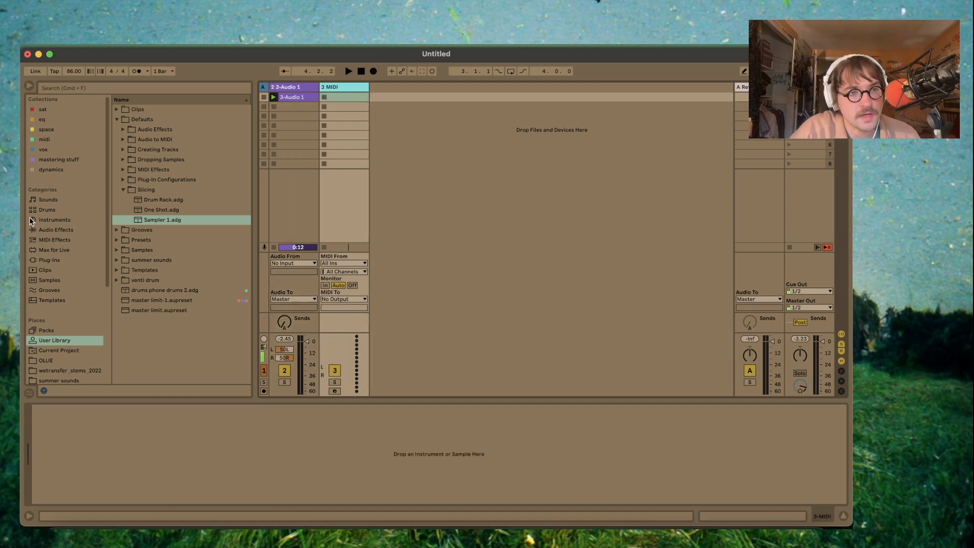
pyautogui.click(46, 209)
pyautogui.moveTo(147, 119); pyautogui.dragTo(95, 451)
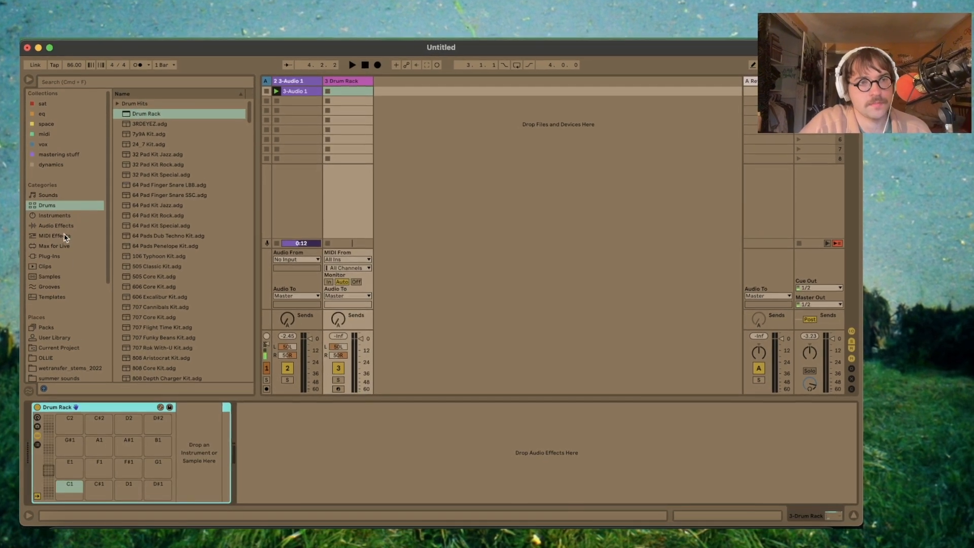
pyautogui.click(55, 216)
pyautogui.click(131, 238)
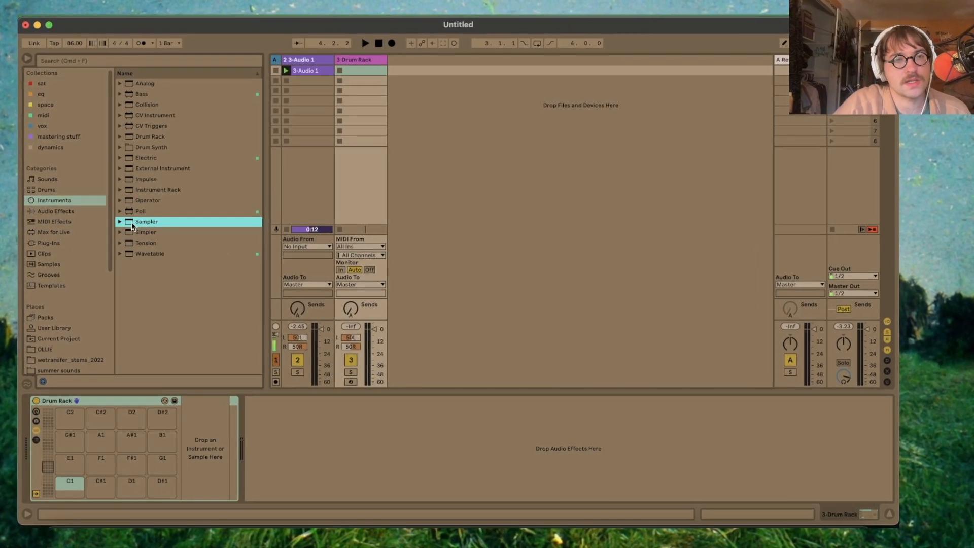
pyautogui.moveTo(135, 225); pyautogui.dragTo(70, 485)
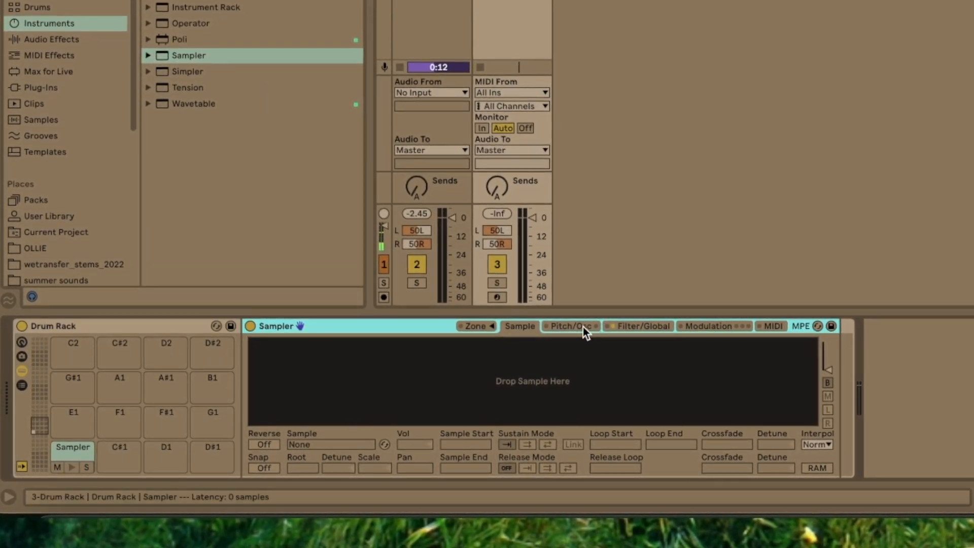
# - Set Sampler's volume to -6 dB, its volume envelope's decay and release to 60 s and Time<Vel to -100%, and turn off the filter
pyautogui.click(640, 327)
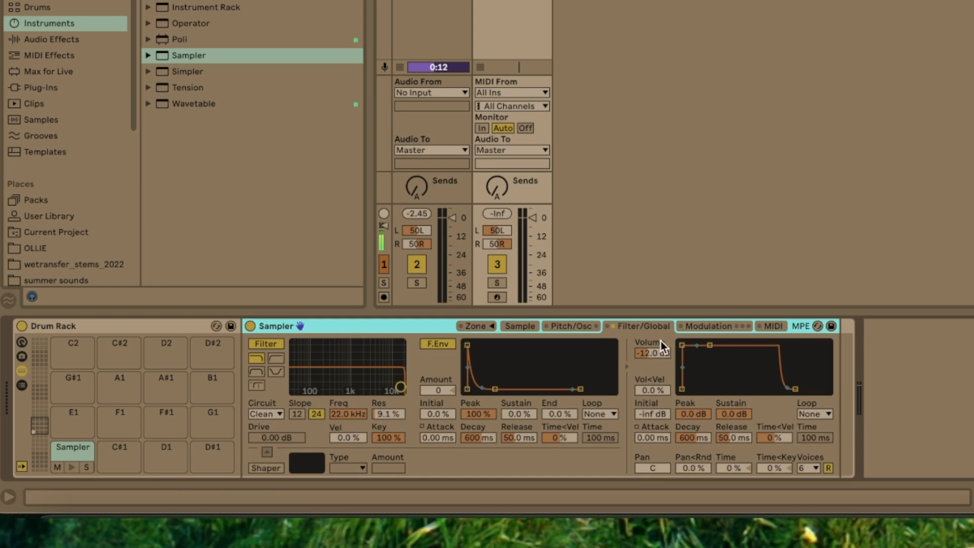
pyautogui.click(653, 354)
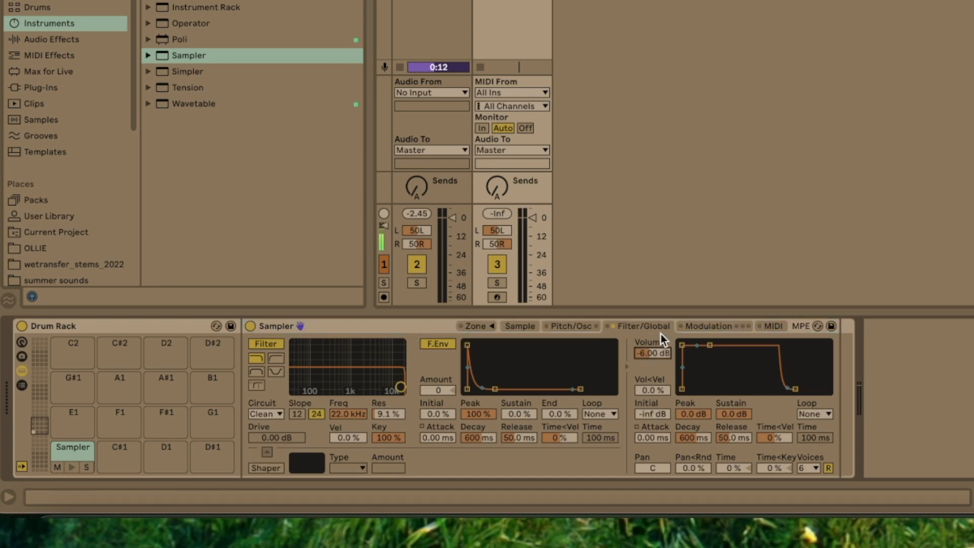
pyautogui.click(738, 439)
pyautogui.moveTo(733, 437); pyautogui.dragTo(733, 385)
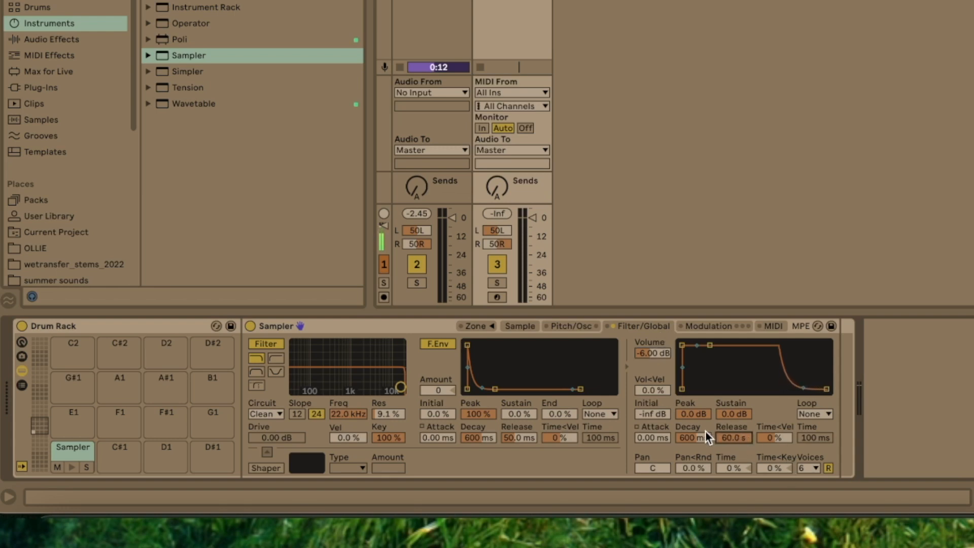
pyautogui.moveTo(703, 438); pyautogui.dragTo(702, 386)
pyautogui.click(782, 440)
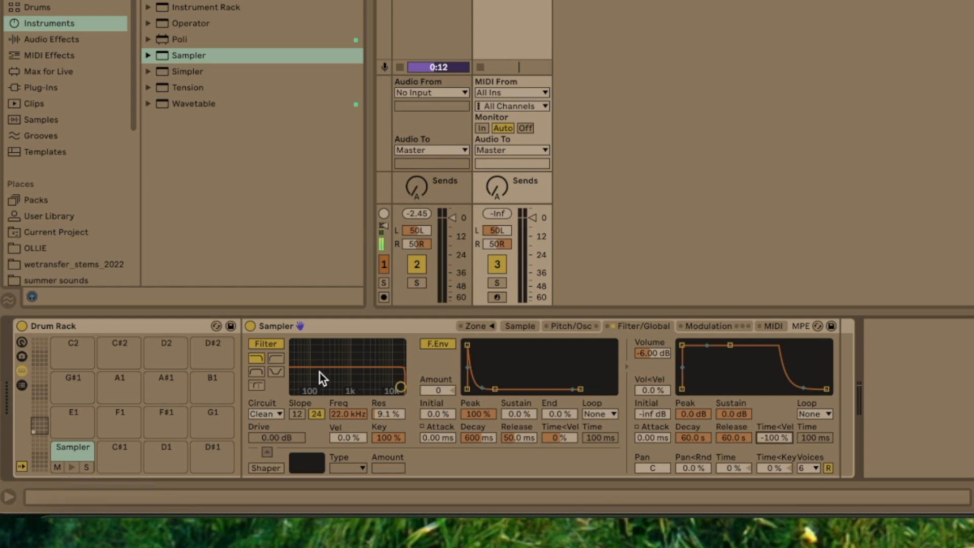
pyautogui.click(278, 346)
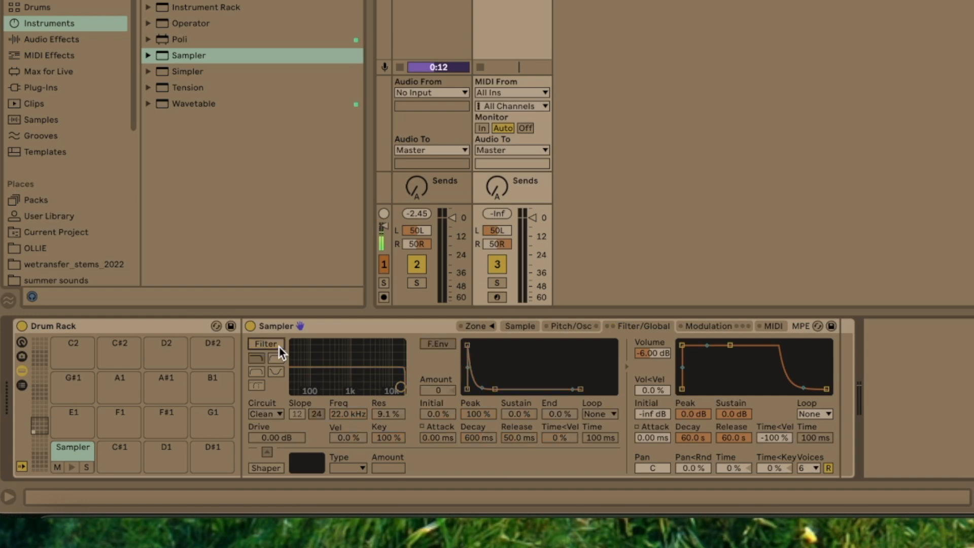
# - Map the volume envelope's attack to Macro 1, rename the macro Attack and colour it green
pyautogui.rightClick(654, 435)
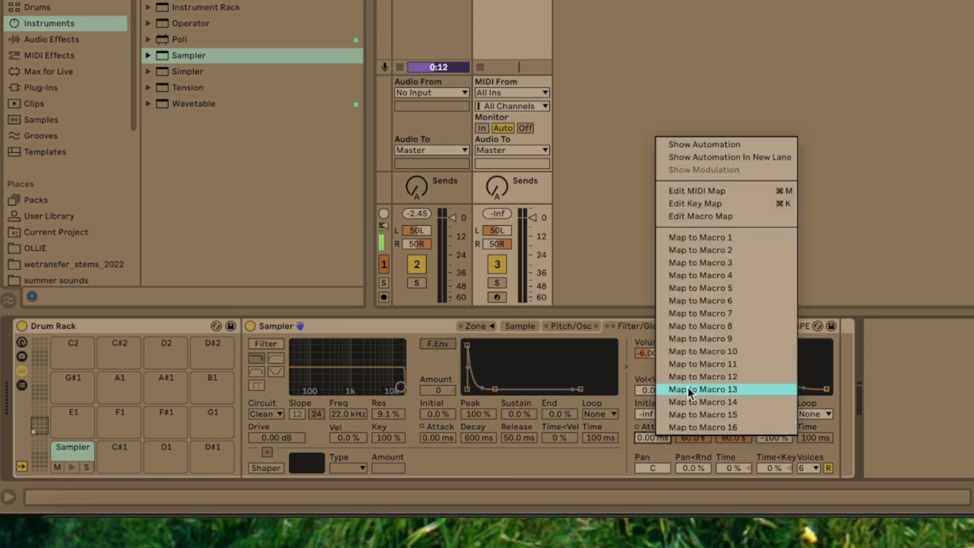
pyautogui.click(711, 237)
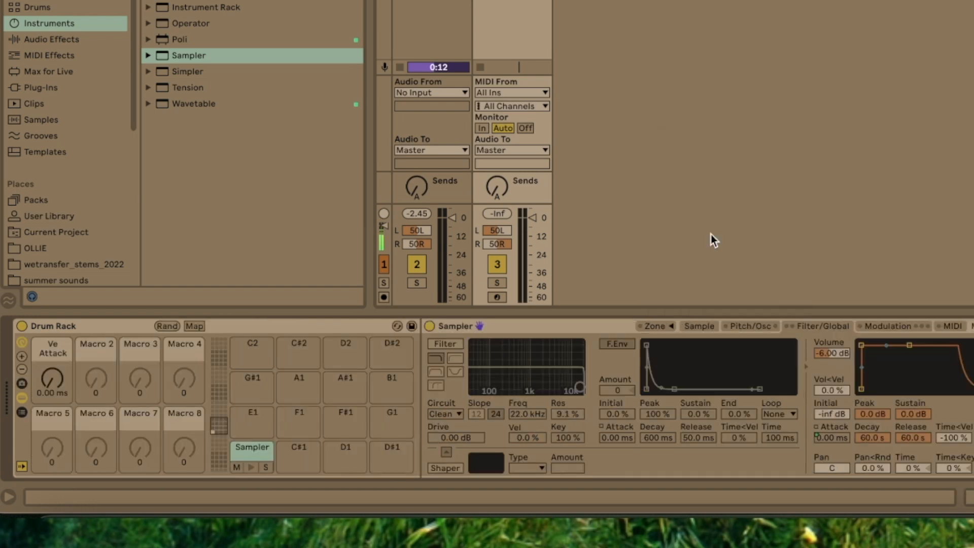
pyautogui.press('super+r')
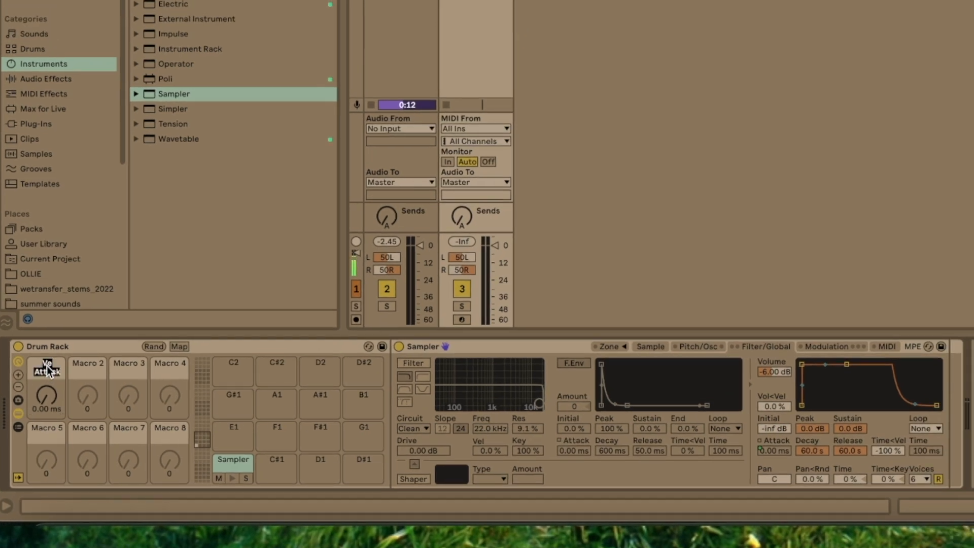
pyautogui.press('Return')
pyautogui.rightClick(47, 366)
pyautogui.click(138, 346)
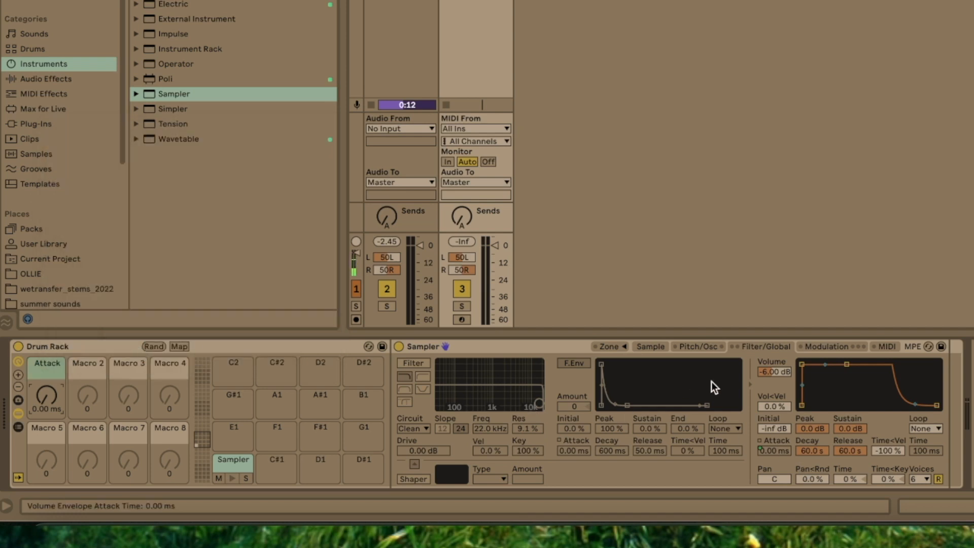
# - Map Sampler's transpose to Macro 2, rename the macro Pitch and colour it yellow-green
pyautogui.click(703, 347)
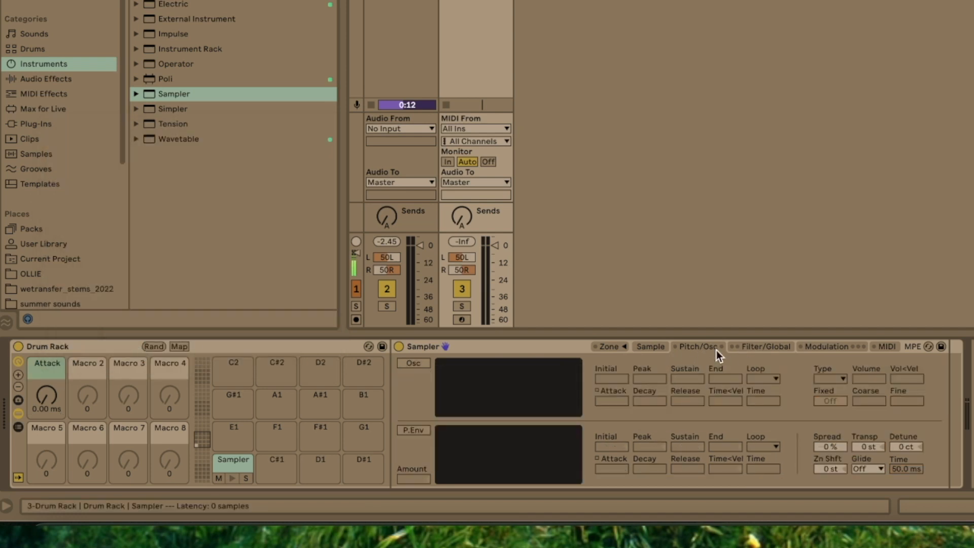
pyautogui.rightClick(867, 445)
pyautogui.click(930, 270)
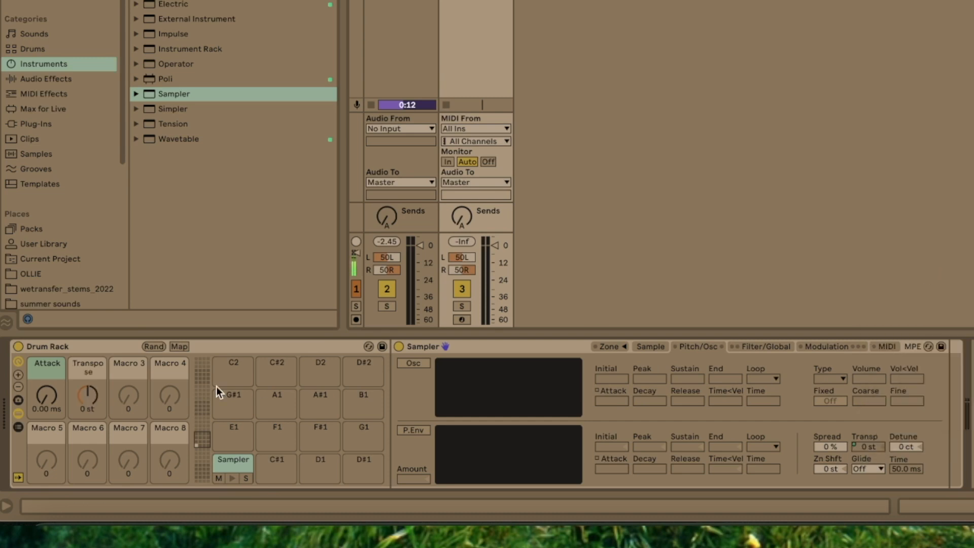
pyautogui.hotkey('ctrl', 'r')
pyautogui.write('Pitch')
pyautogui.press('Return')
pyautogui.rightClick(90, 368)
pyautogui.click(181, 332)
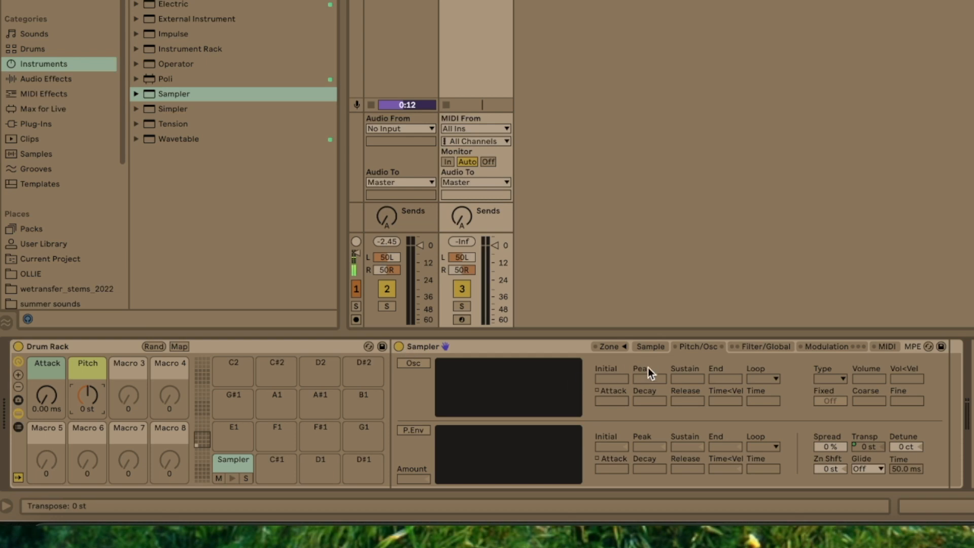
pyautogui.click(649, 347)
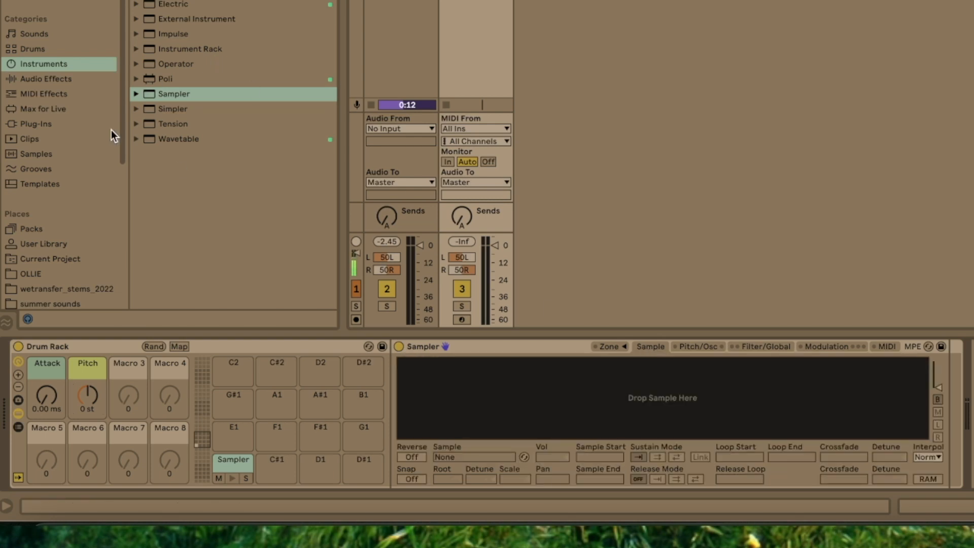
pyautogui.scroll(-5, 53, 268)
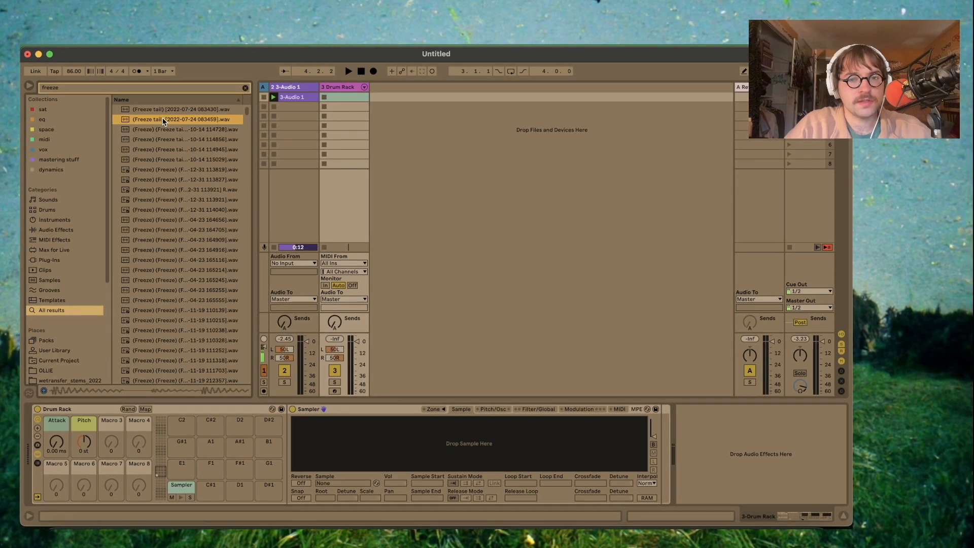
pyautogui.moveTo(167, 119); pyautogui.dragTo(476, 451)
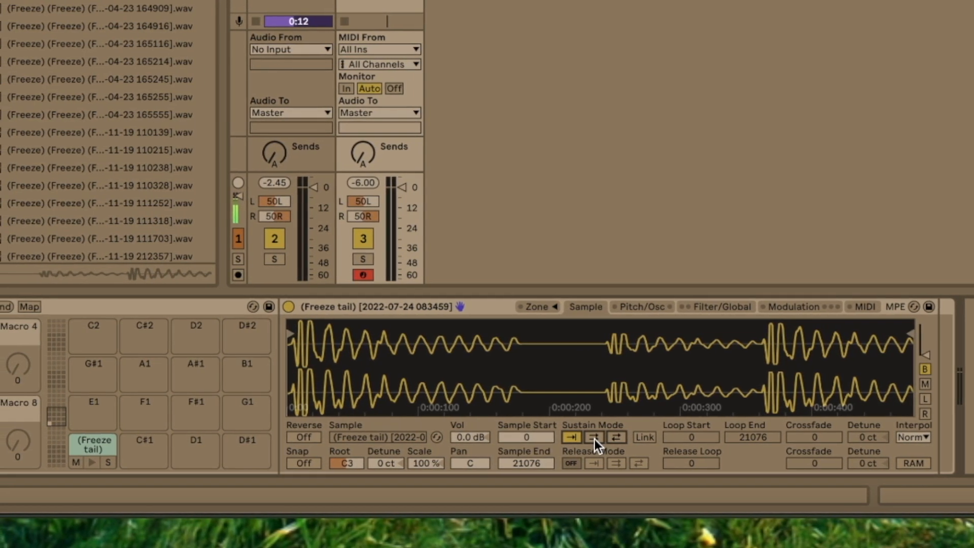
# - Set the sample's sustain mode to back-and-forth looping and mute the 3-Audio 1 track
pyautogui.click(587, 438)
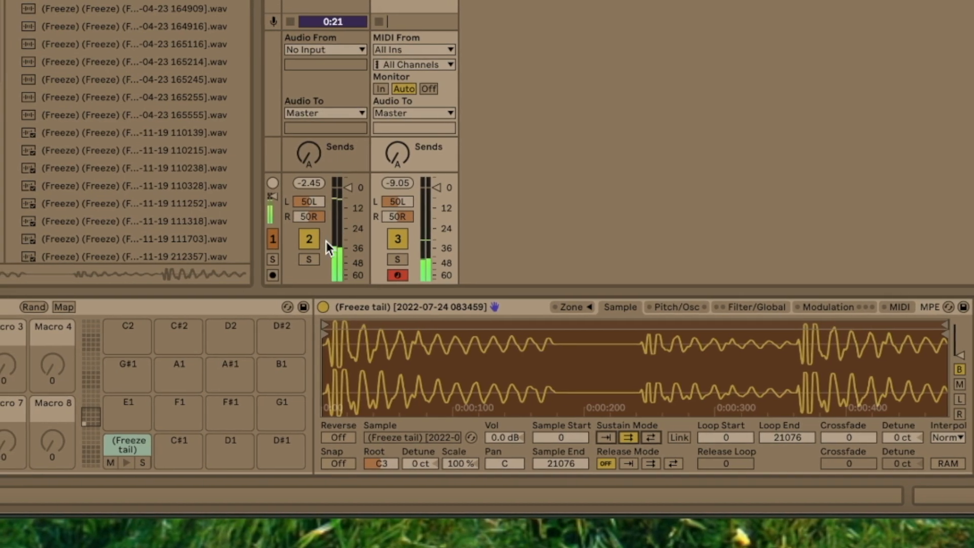
pyautogui.click(297, 240)
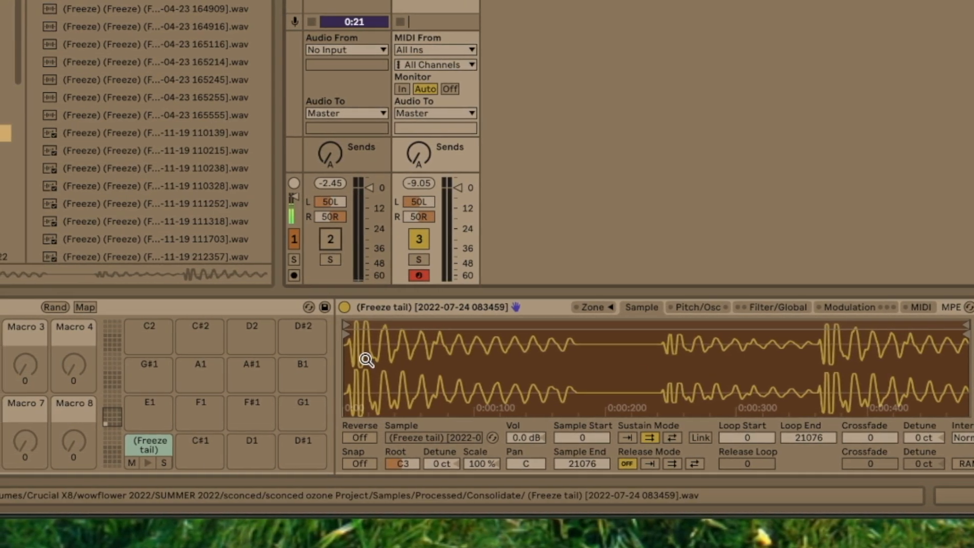
pyautogui.click(686, 434)
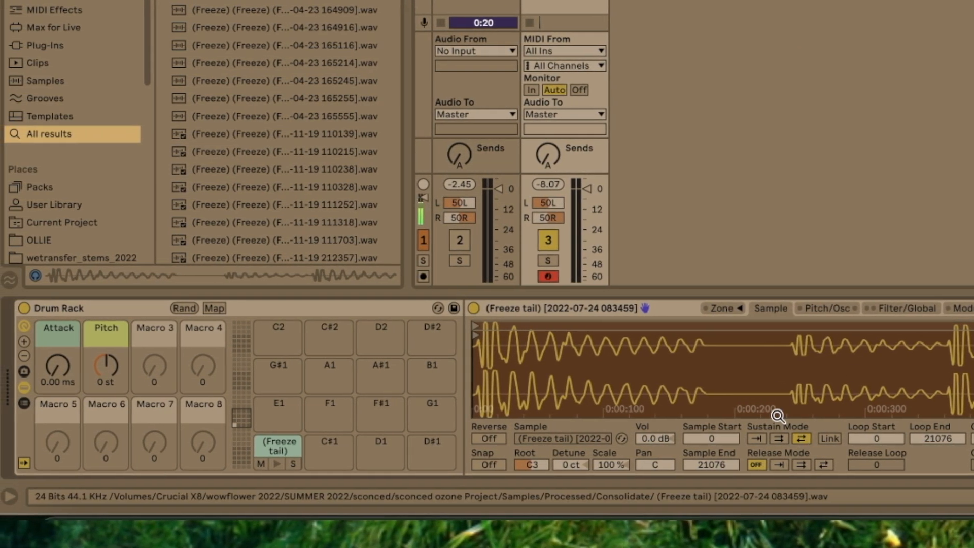
# - Limit Sampler to 1 voice and assign the C1 pad's chain to choke group 1
pyautogui.click(921, 309)
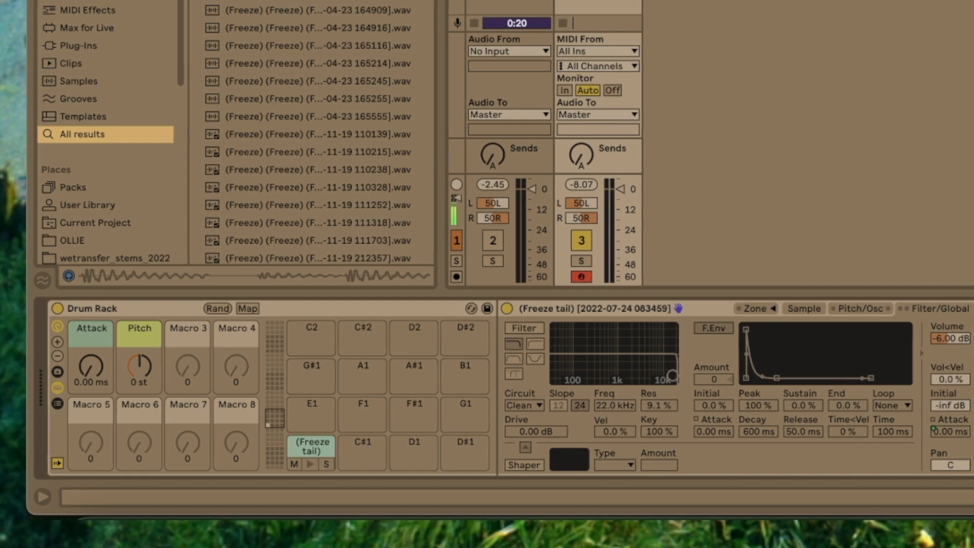
pyautogui.click(59, 403)
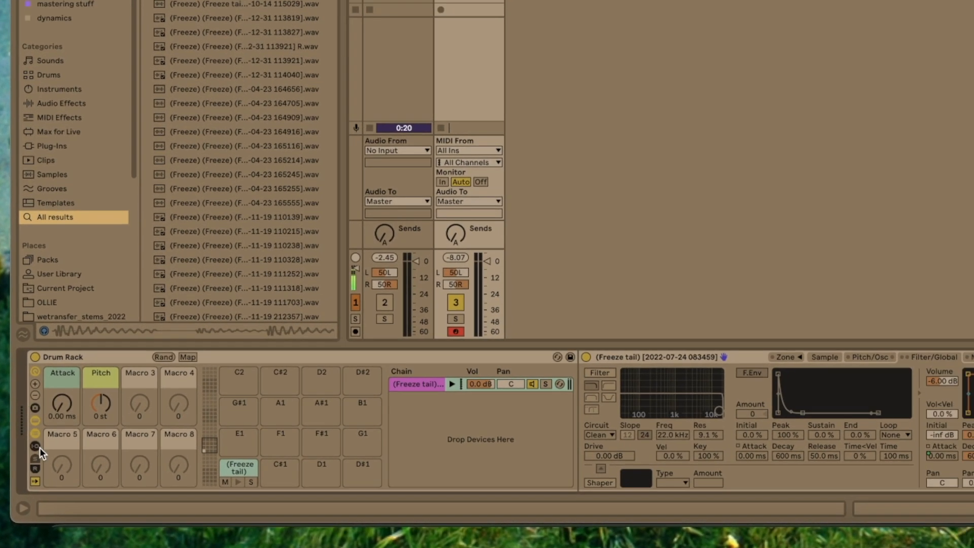
pyautogui.click(50, 430)
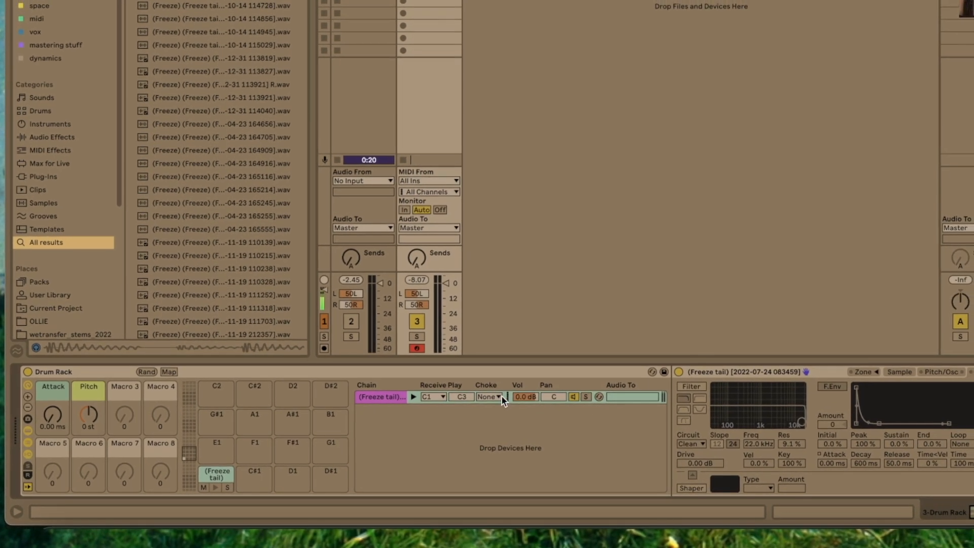
pyautogui.click(510, 390)
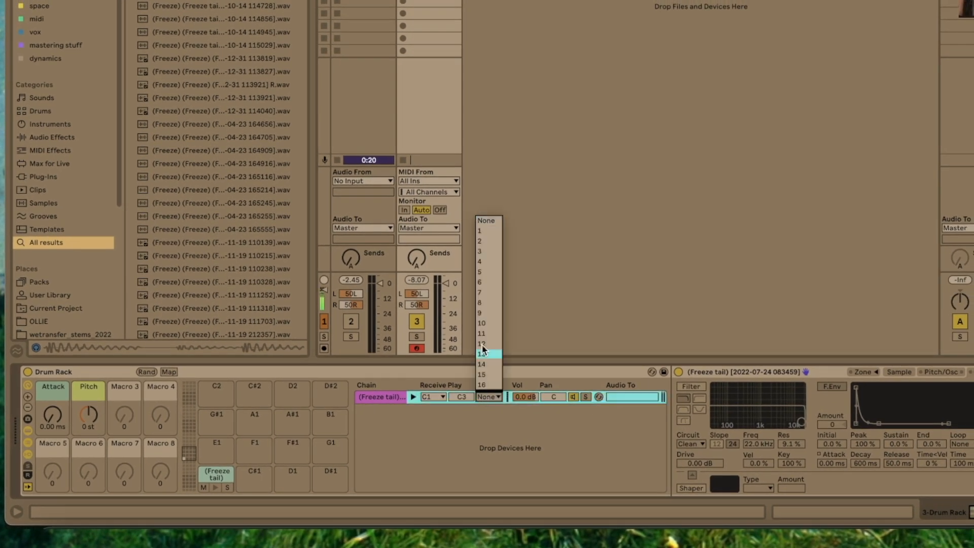
pyautogui.click(477, 229)
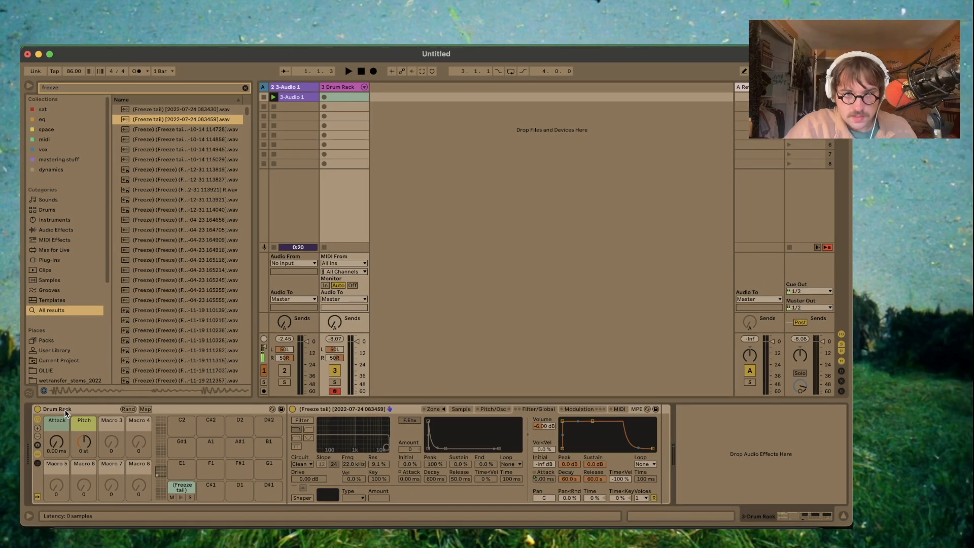
# - Save the Drum Rack as the preset "Loop Chopper" in the User Library's Defaults > Slicing folder
pyautogui.click(66, 393)
pyautogui.click(118, 170)
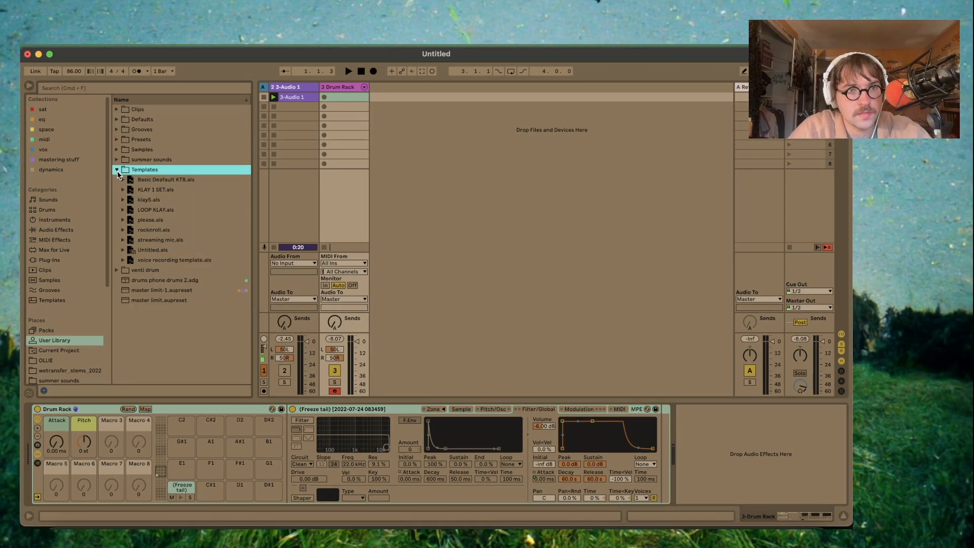
pyautogui.click(117, 170)
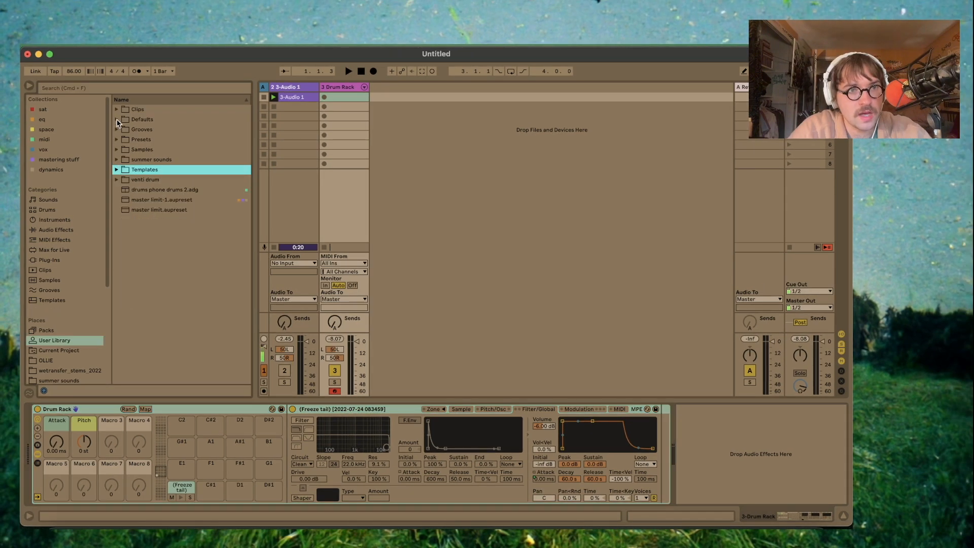
pyautogui.click(56, 341)
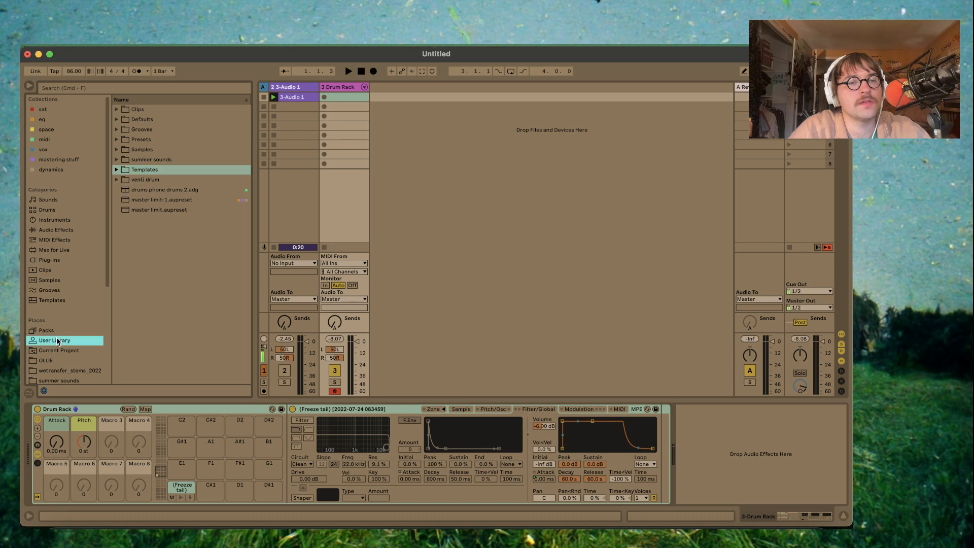
pyautogui.click(117, 120)
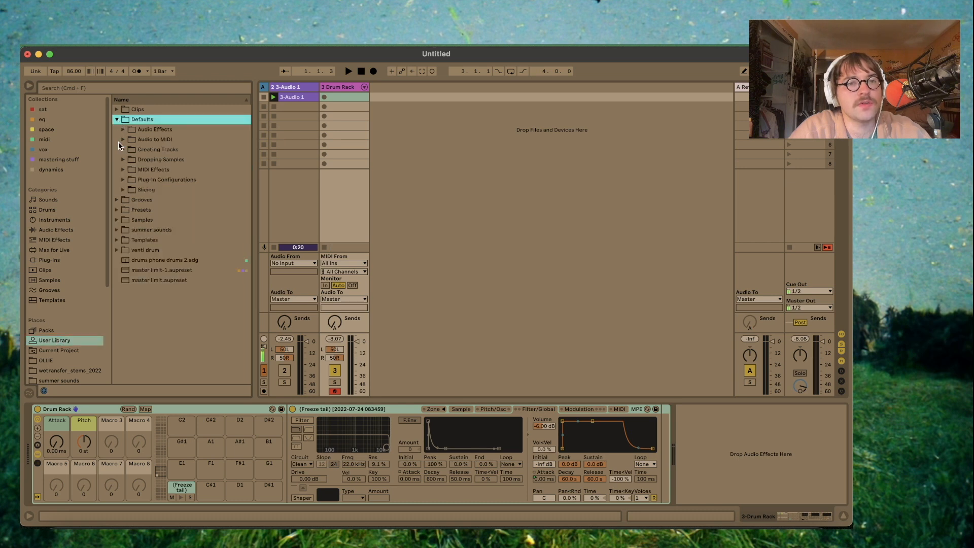
pyautogui.click(123, 190)
pyautogui.moveTo(100, 408); pyautogui.dragTo(184, 207)
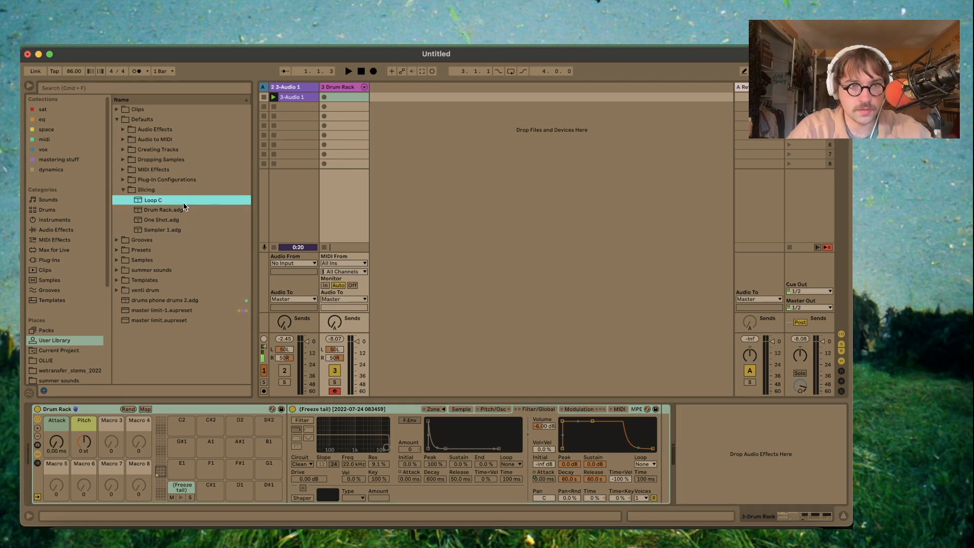
pyautogui.write('Loop Chopper')
pyautogui.press('Return')
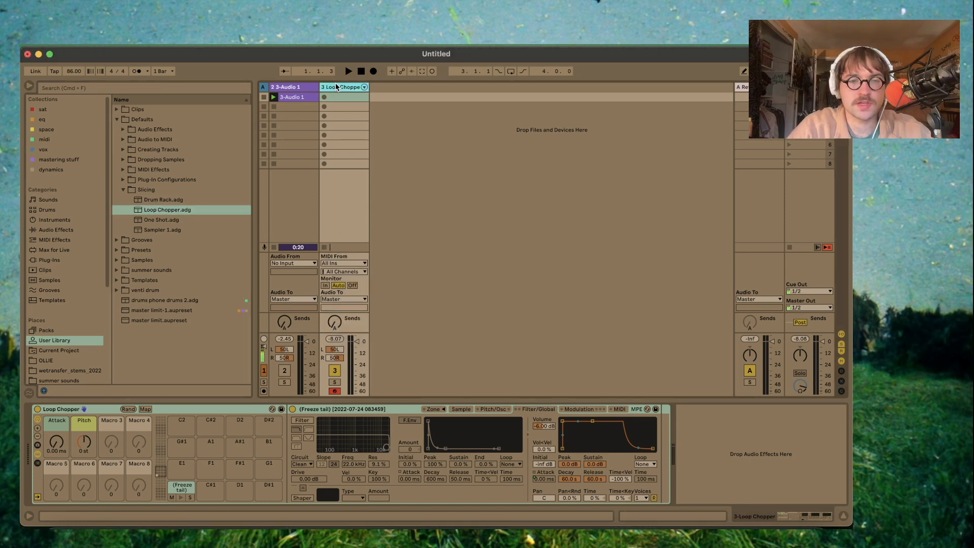
# - Delete the Loop Chopper track and open the 3-Audio 1 clip to show its waveform
pyautogui.press('Delete')
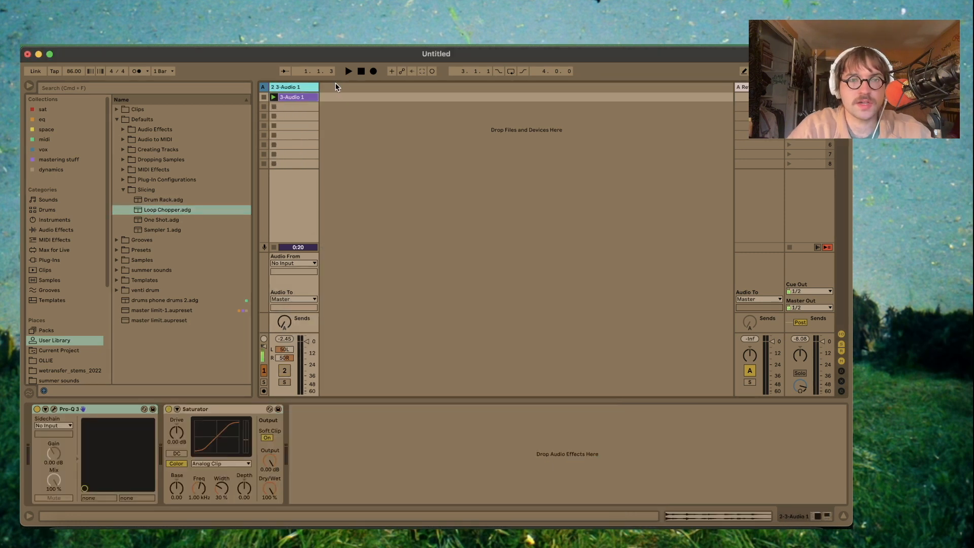
pyautogui.click(299, 100)
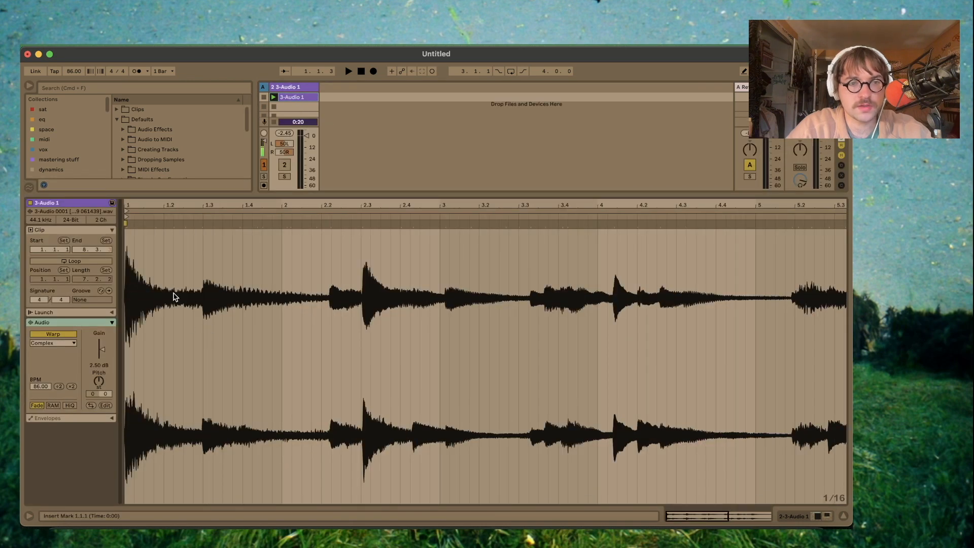
# - Add warp markers at the note attacks of the 3-Audio 1 clip from beat 1.3 up to bar 5
pyautogui.scroll(3, 173, 296)
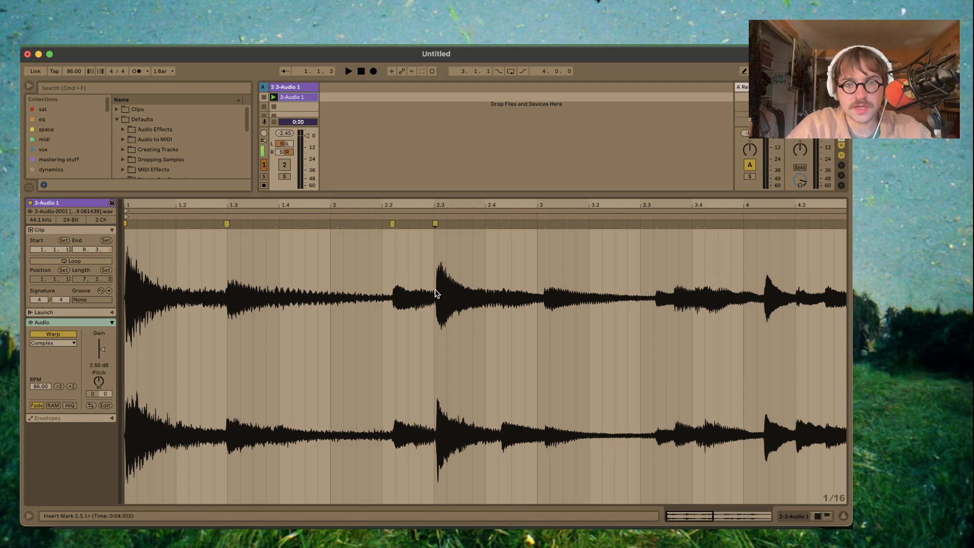
pyautogui.hscroll(5, 543, 299)
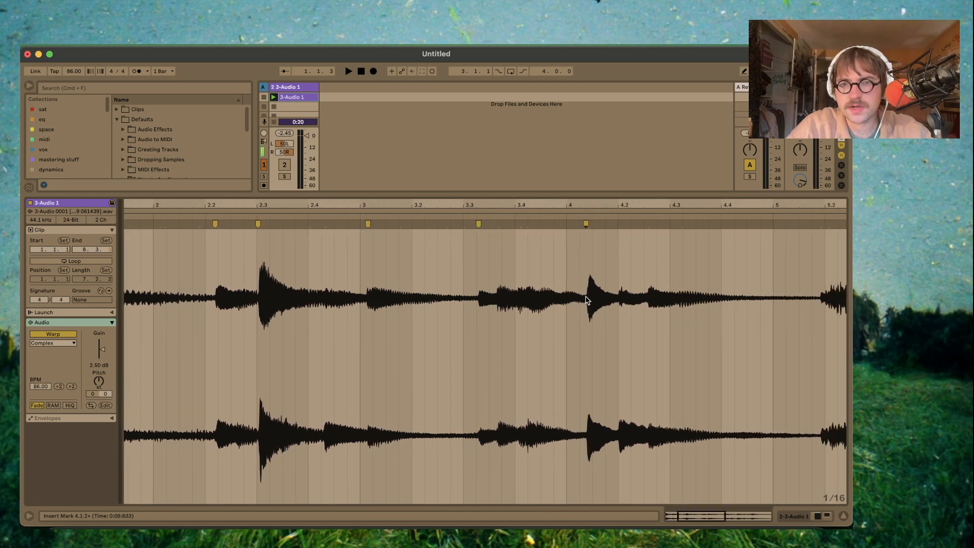
pyautogui.hscroll(3, 586, 300)
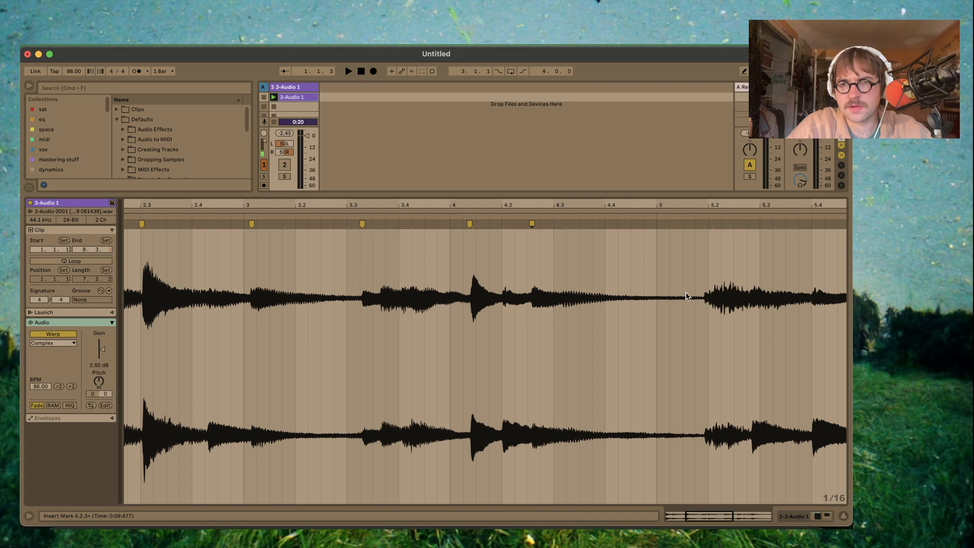
pyautogui.hscroll(10, 703, 298)
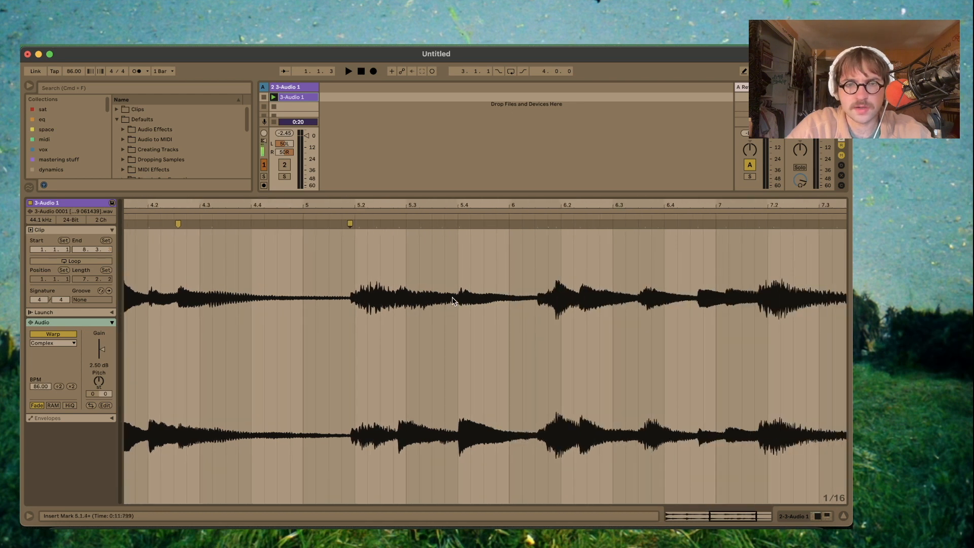
# - Add warp markers at the remaining note attacks from beat 5.4 through bar 7, plus one at the clip's end
pyautogui.doubleClick(555, 296)
pyautogui.doubleClick(580, 299)
pyautogui.doubleClick(642, 301)
pyautogui.hscroll(5, 583, 304)
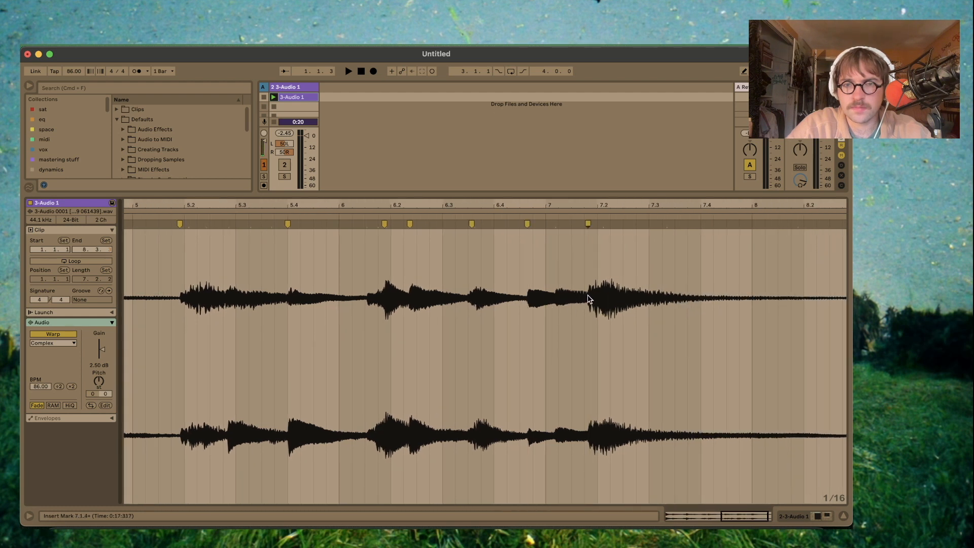
pyautogui.hscroll(1, 588, 298)
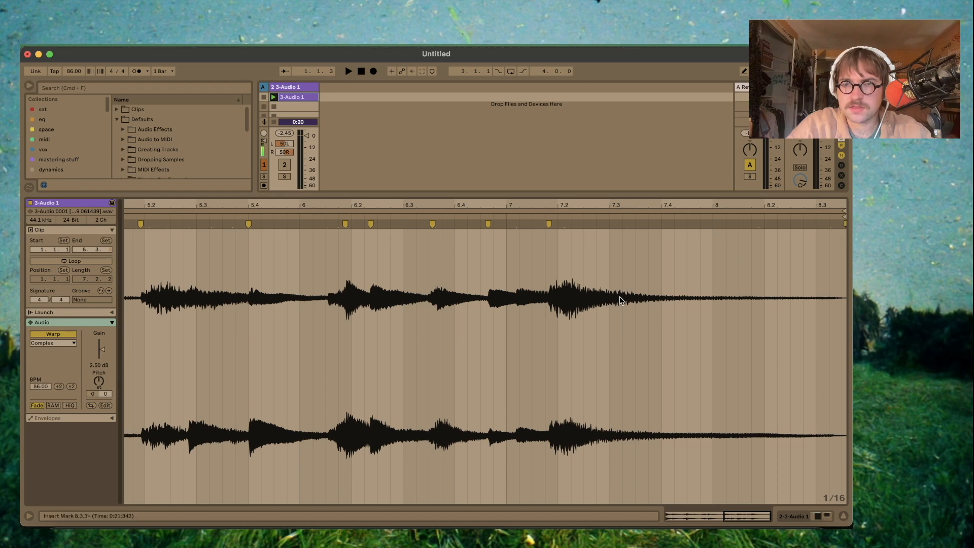
# - Start slicing the whole clip to a new MIDI track, with one slice per warp marker
pyautogui.press('x')
pyautogui.rightClick(406, 347)
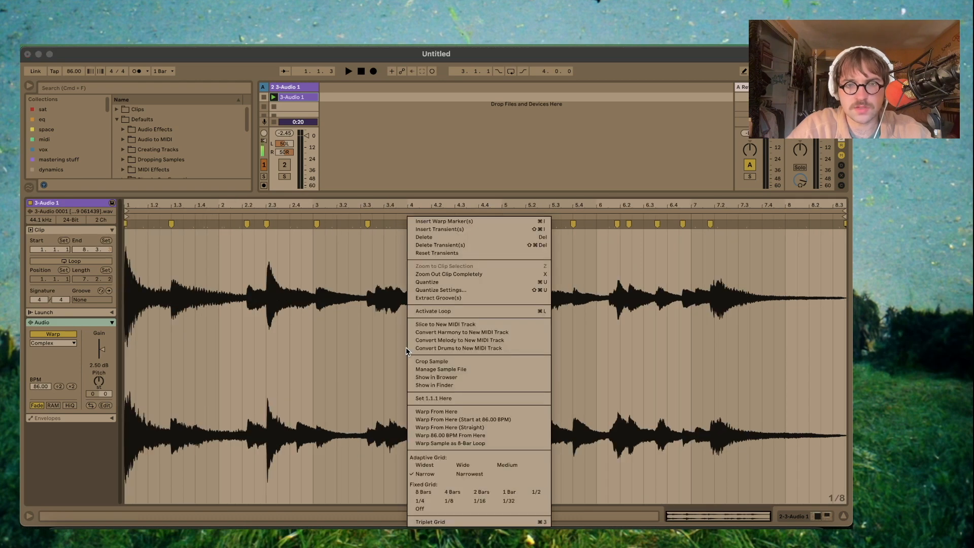
pyautogui.press('Escape')
pyautogui.rightClick(444, 357)
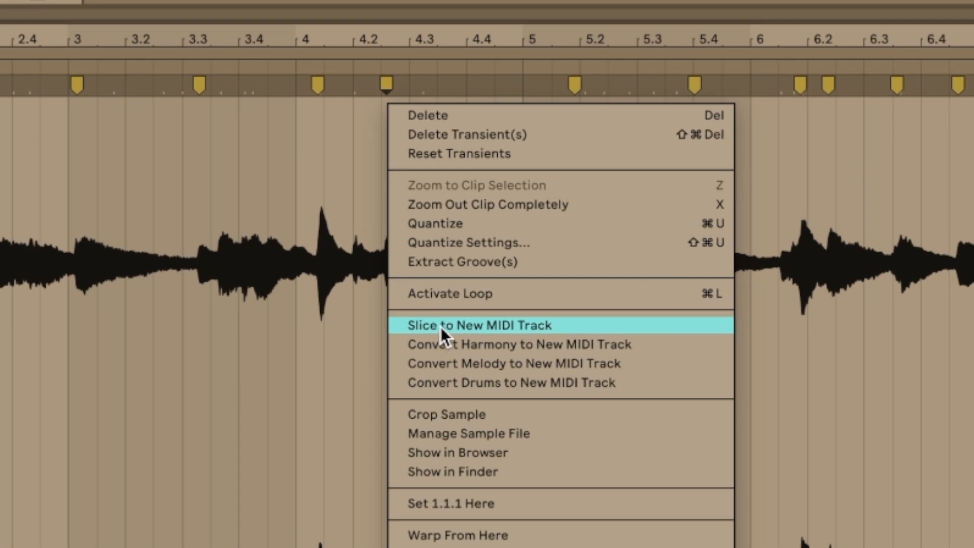
pyautogui.click(440, 326)
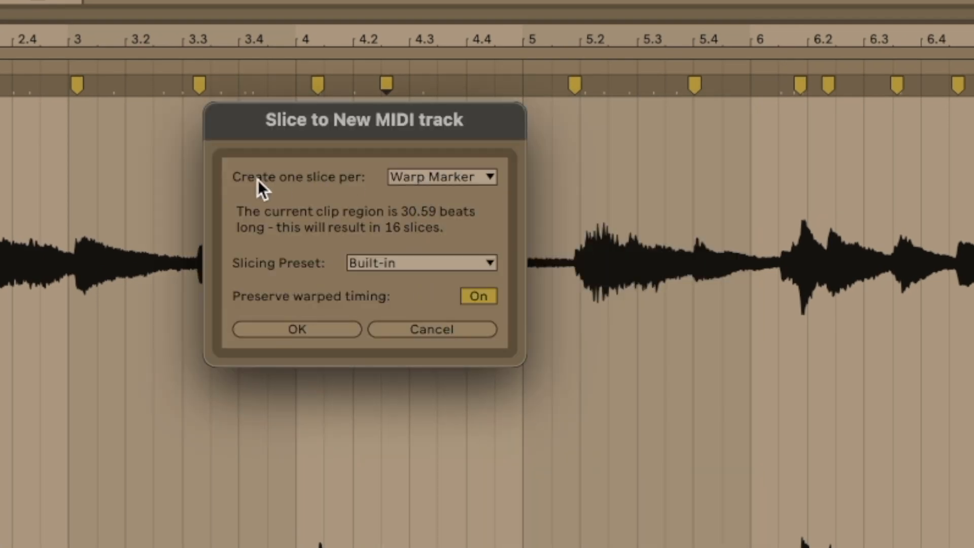
pyautogui.click(440, 184)
pyautogui.click(440, 184)
pyautogui.click(436, 175)
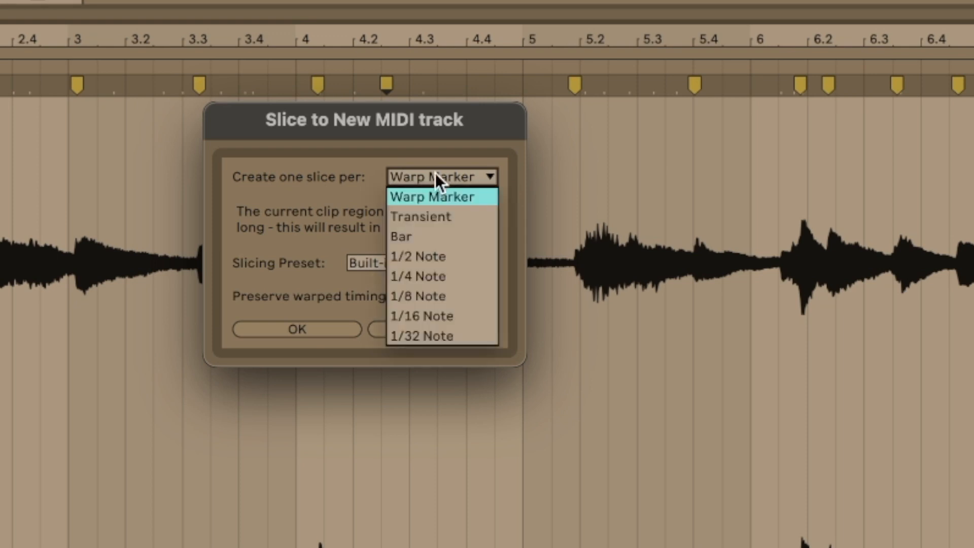
pyautogui.click(291, 204)
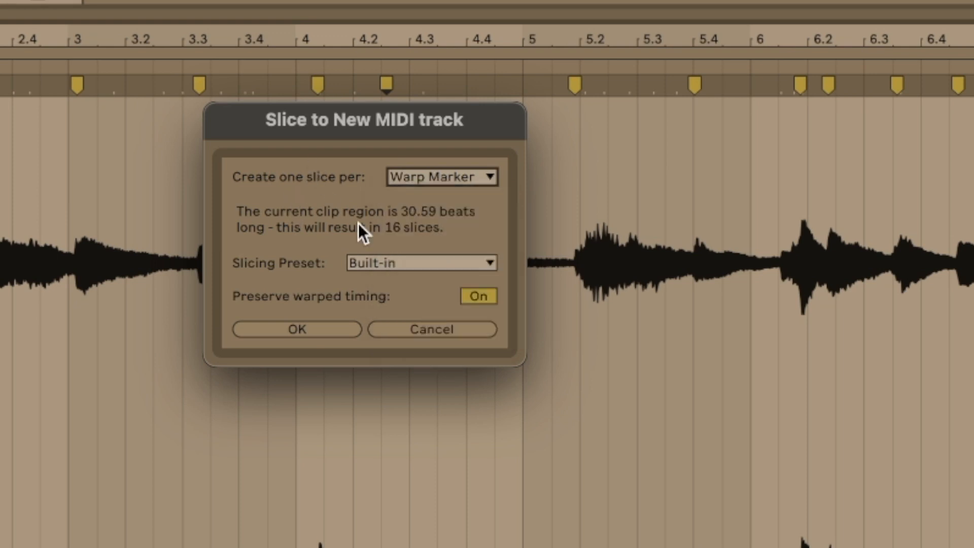
# - Choose the Loop Chopper slicing preset and create the sliced MIDI track
pyautogui.click(387, 263)
pyautogui.click(264, 262)
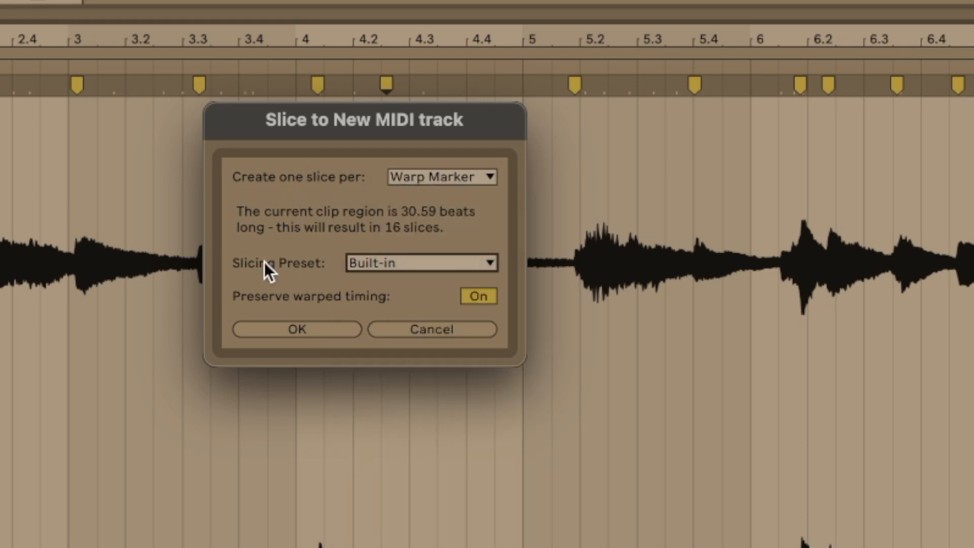
pyautogui.click(391, 263)
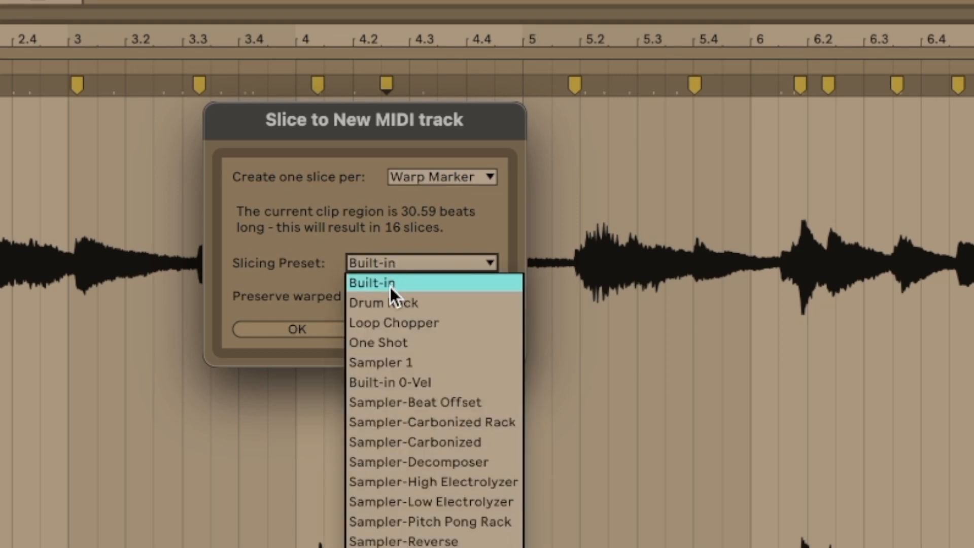
pyautogui.click(397, 324)
pyautogui.click(311, 332)
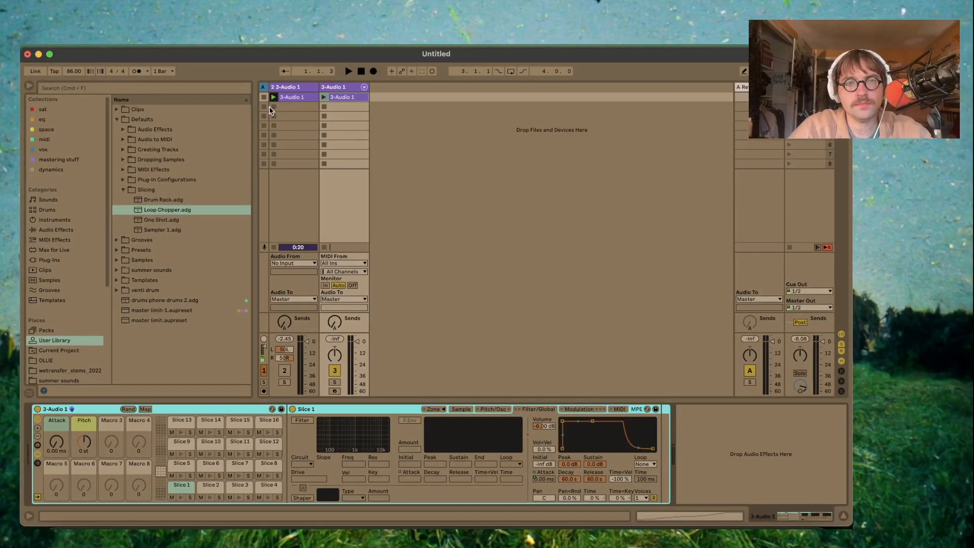
# - Open the new track's 3-Audio 1 MIDI clip to examine its slice notes, and return to the track's devices
pyautogui.click(272, 107)
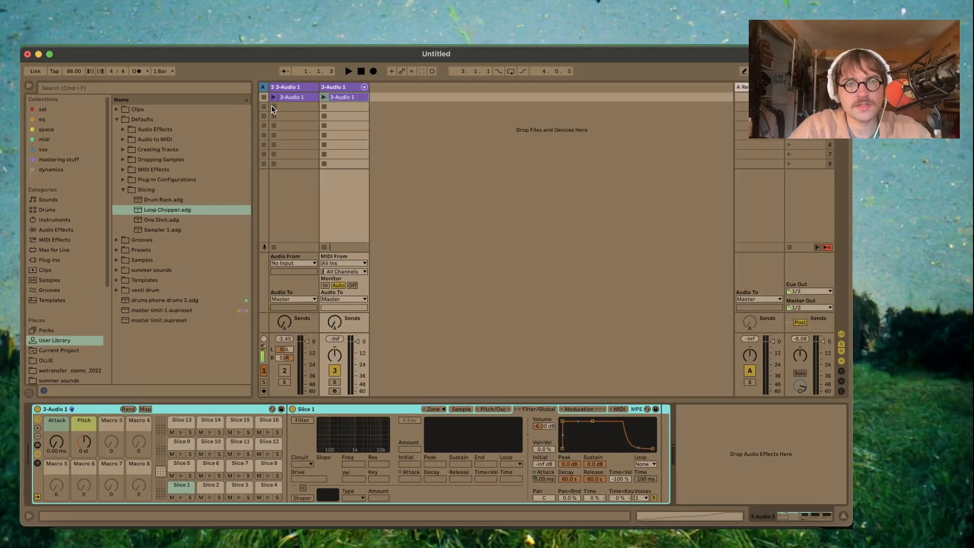
pyautogui.doubleClick(343, 96)
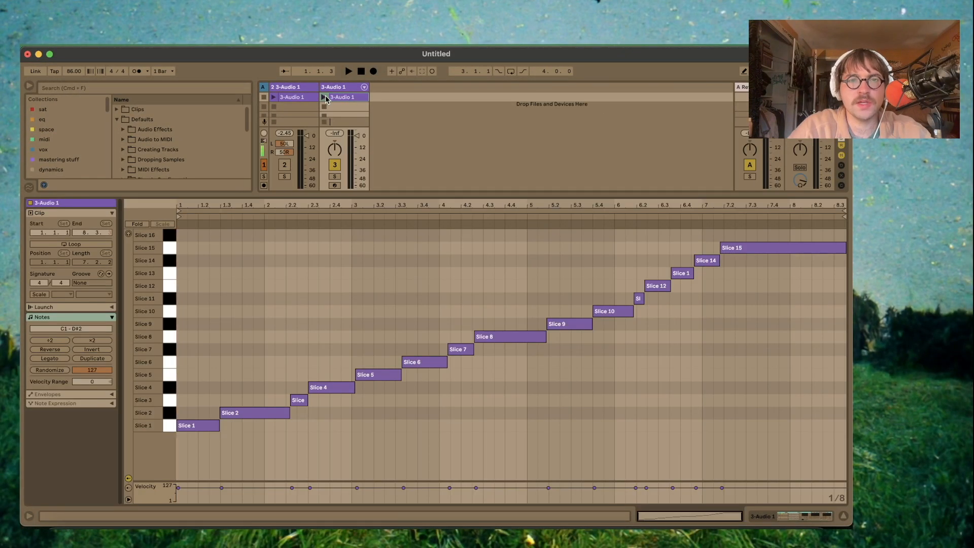
pyautogui.click(796, 516)
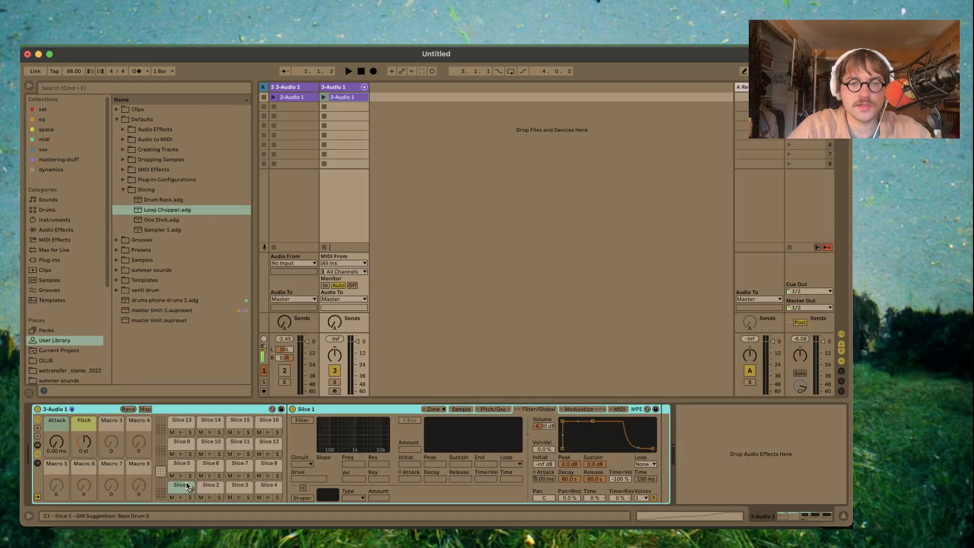
# - Go through the Drum Rack pads from Slice 2 to Slice 12 and examine each slice's sample waveform in Sampler
pyautogui.click(210, 487)
pyautogui.click(458, 411)
pyautogui.click(235, 486)
pyautogui.click(267, 487)
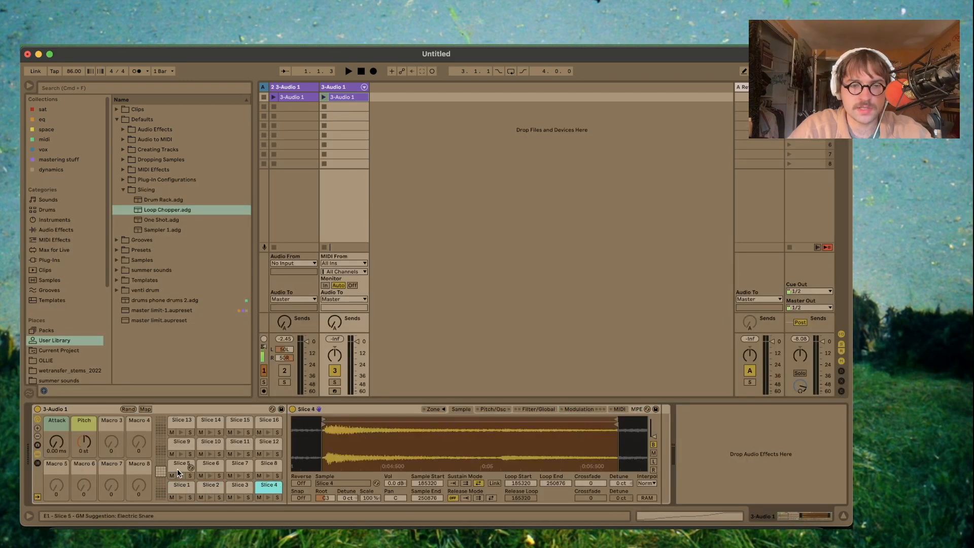
pyautogui.click(179, 470)
pyautogui.click(211, 466)
pyautogui.click(237, 465)
pyautogui.click(269, 465)
pyautogui.click(267, 445)
pyautogui.click(238, 444)
pyautogui.click(210, 446)
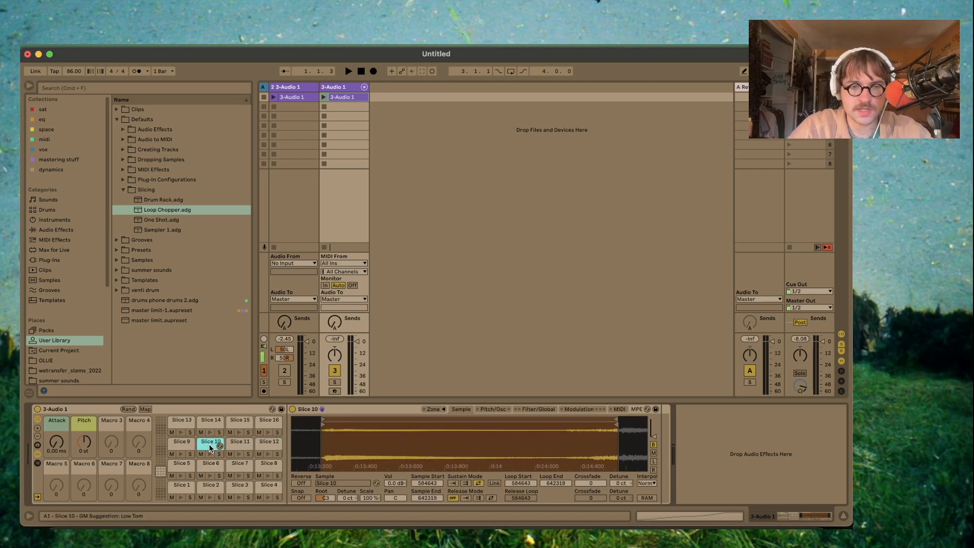
# - Examine Slice 10's volume envelope, pitch settings, sustain loop mode and loop crossfade in Sampler
pyautogui.click(539, 411)
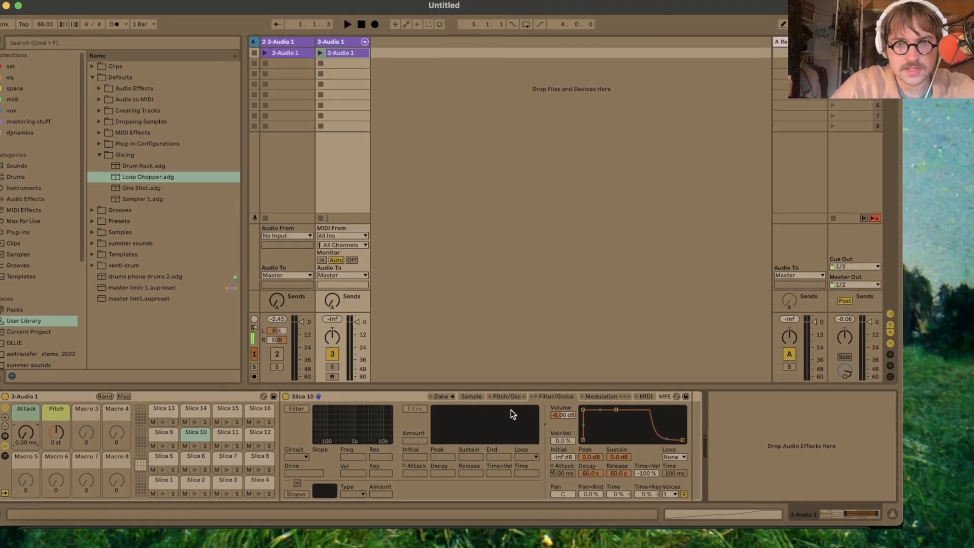
pyautogui.click(502, 401)
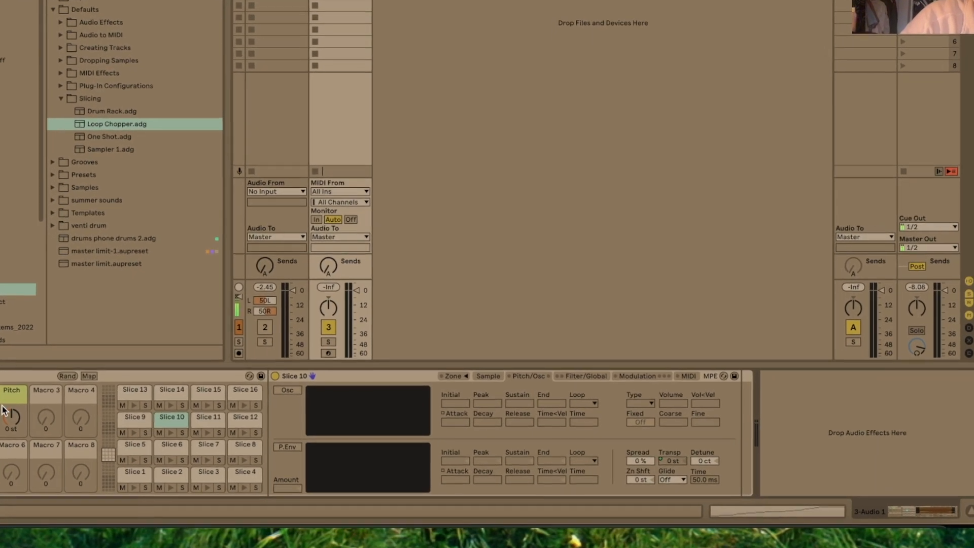
pyautogui.click(488, 376)
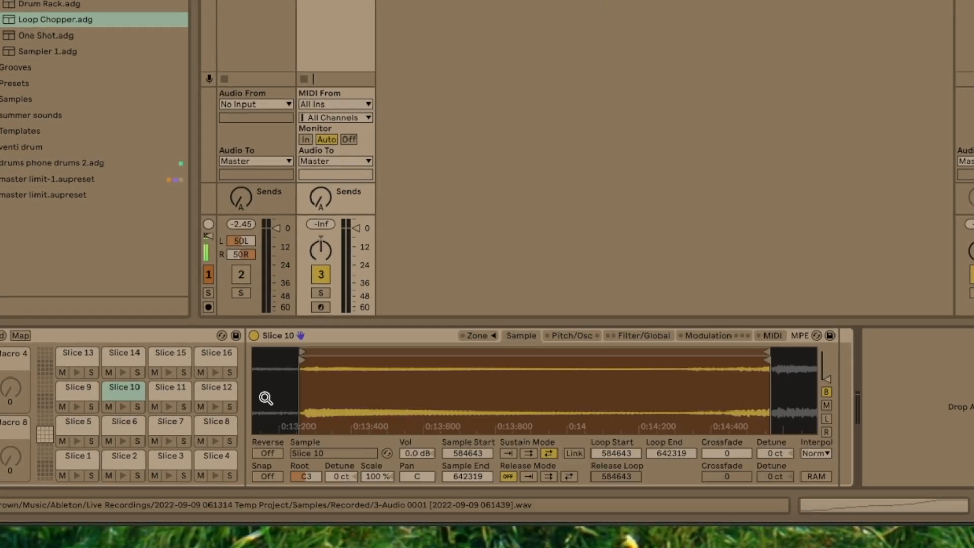
pyautogui.click(126, 394)
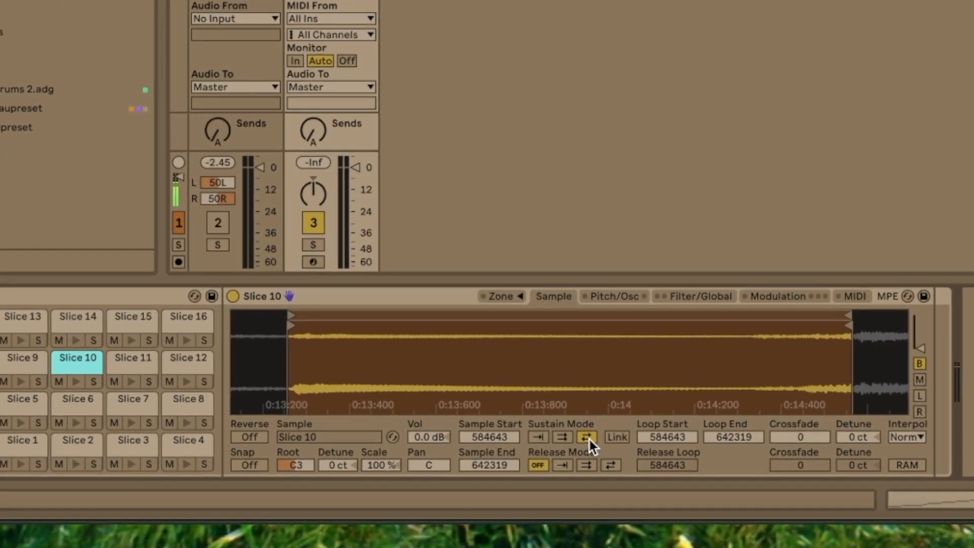
pyautogui.click(586, 437)
pyautogui.moveTo(839, 435)
pyautogui.mouseDown()
pyautogui.moveTo(839, 406)
pyautogui.moveTo(840, 432)
pyautogui.mouseUp()
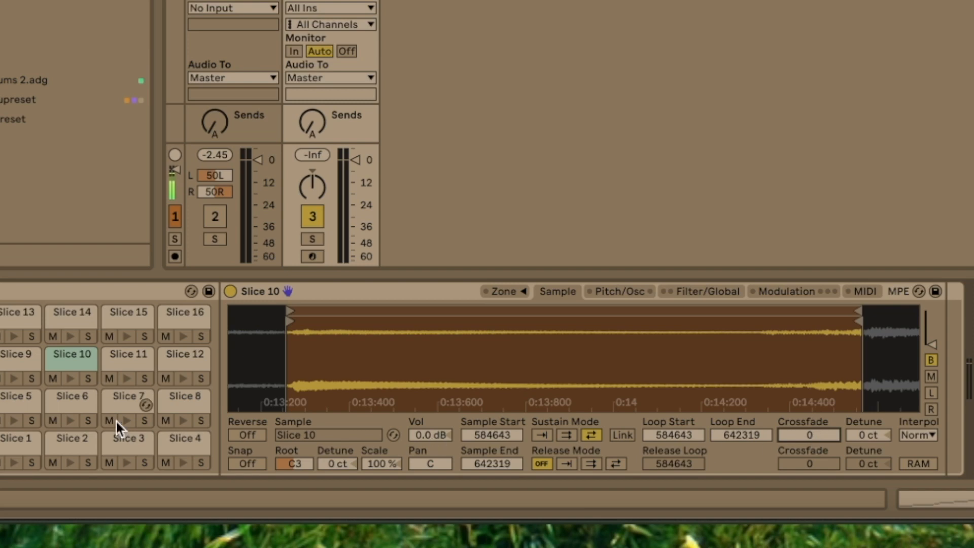
# - Arm the sliced track and set Slice 1's sample start to 898, sustain loop to 13173–36792 and crossfade to 5841
pyautogui.click(11, 441)
pyautogui.click(312, 257)
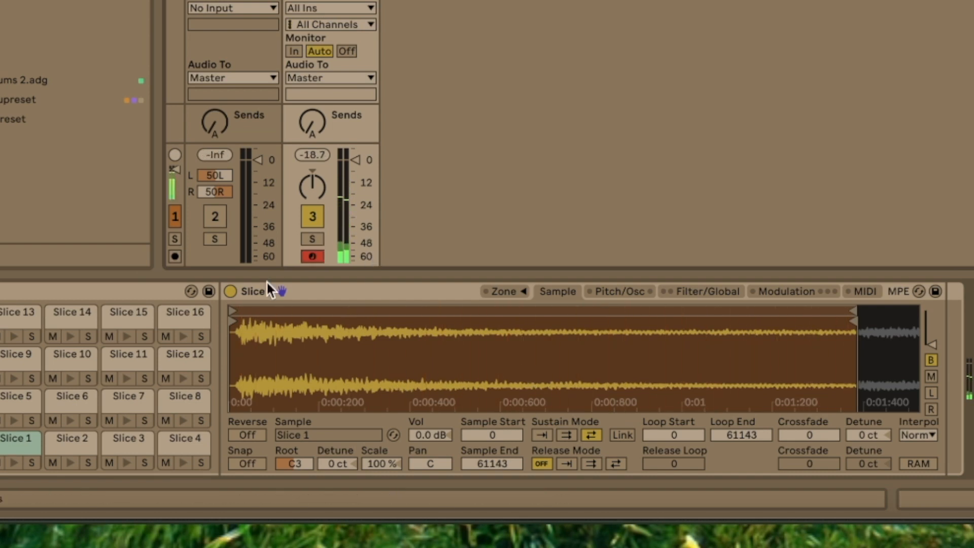
pyautogui.moveTo(232, 316); pyautogui.dragTo(482, 324)
pyautogui.moveTo(846, 310); pyautogui.dragTo(565, 315)
pyautogui.moveTo(816, 435); pyautogui.dragTo(815, 400)
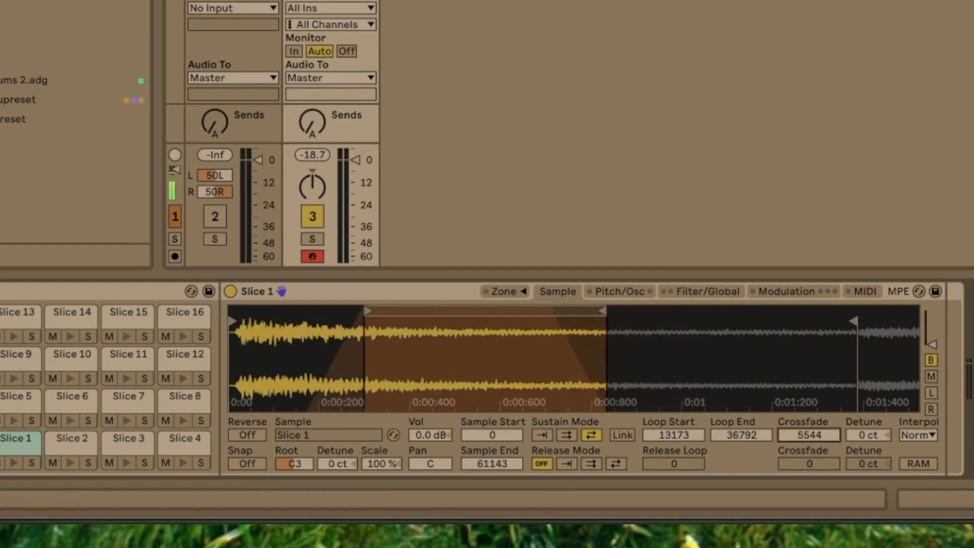
pyautogui.moveTo(242, 322); pyautogui.dragTo(245, 321)
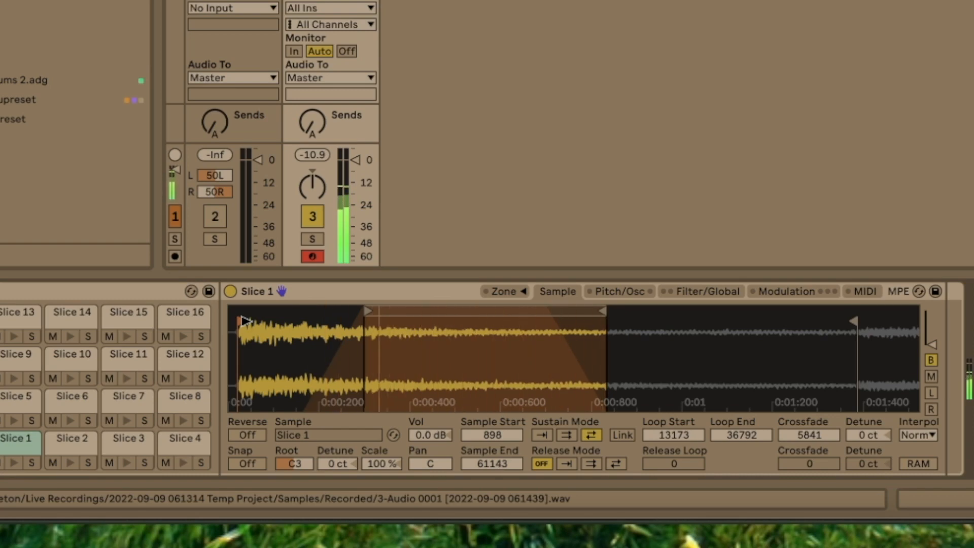
# - Adjust the sustain loops of Slices 2, 3 and 4, setting Slice 4 to 215669–250282 with a 4190 crossfade
pyautogui.click(72, 437)
pyautogui.click(128, 438)
pyautogui.moveTo(288, 311); pyautogui.dragTo(553, 311)
pyautogui.click(185, 438)
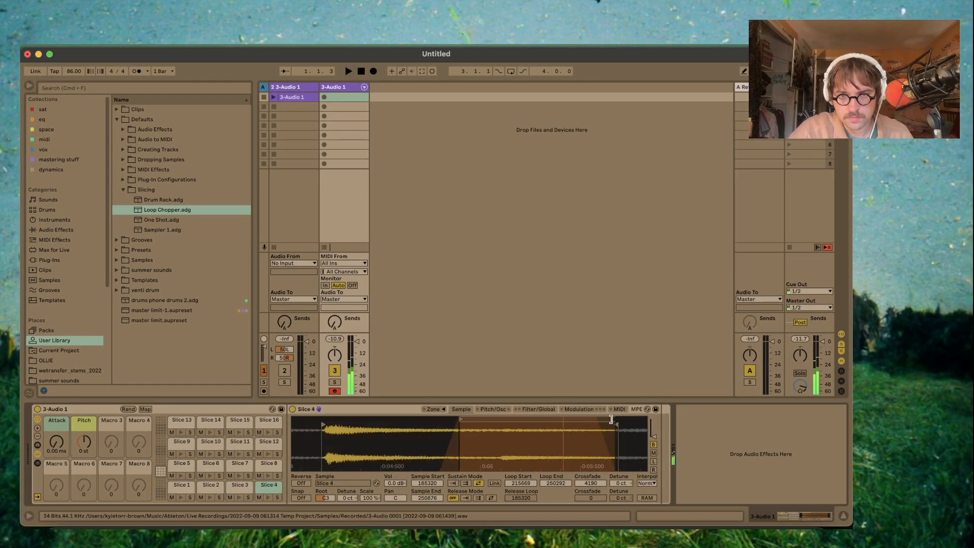
# - Set Slice 5's loop to 265303–312876 with crossfade 5267, and Slice 6's loop to 352977–378904 with crossfade 2720
pyautogui.click(182, 463)
pyautogui.moveTo(322, 419); pyautogui.dragTo(387, 419)
pyautogui.moveTo(615, 420); pyautogui.dragTo(599, 419)
pyautogui.click(211, 463)
pyautogui.moveTo(322, 420); pyautogui.dragTo(469, 419)
# - Set Slice 7's sample start to 381957 and confine its crossfaded sustain loop to the tail of the slice
pyautogui.click(239, 463)
pyautogui.moveTo(616, 419); pyautogui.dragTo(606, 420)
pyautogui.moveTo(449, 419); pyautogui.dragTo(463, 419)
pyautogui.moveTo(322, 423); pyautogui.dragTo(332, 422)
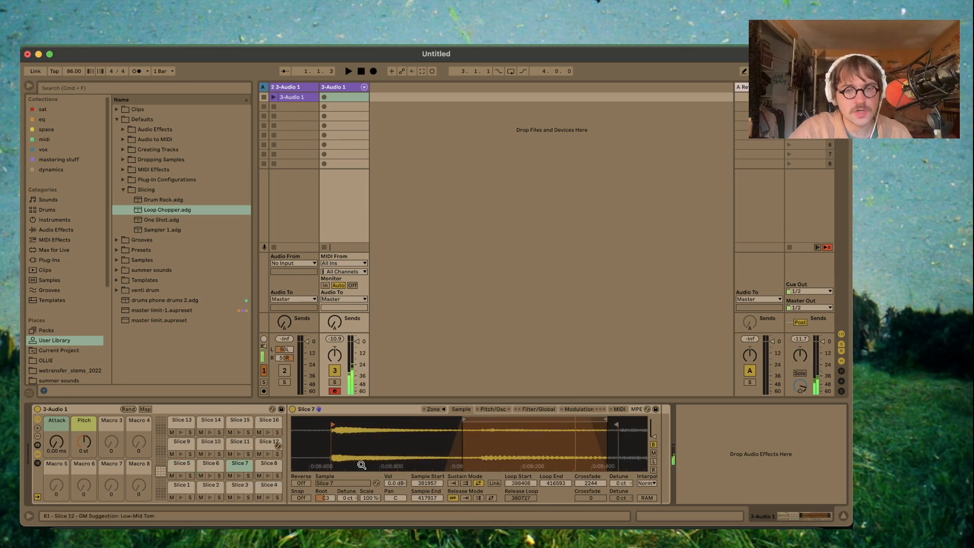
pyautogui.moveTo(463, 420); pyautogui.dragTo(501, 419)
pyautogui.moveTo(605, 419); pyautogui.dragTo(616, 419)
# - Adjust the sustain loops of Slices 8 to 12, setting Slice 8 to 472819–520348 with a 9107 crossfade
pyautogui.click(268, 463)
pyautogui.moveTo(323, 419); pyautogui.dragTo(483, 420)
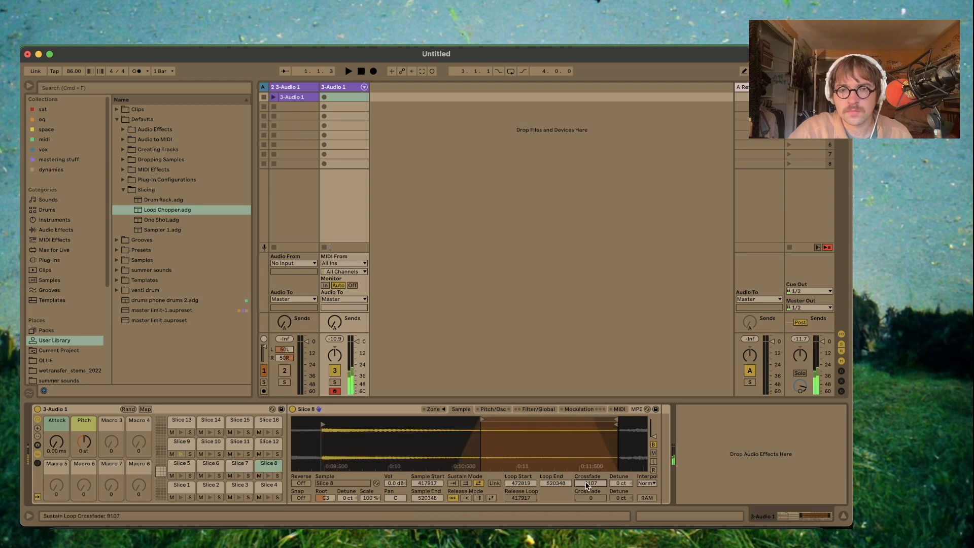
pyautogui.click(181, 441)
pyautogui.click(211, 441)
pyautogui.click(239, 442)
pyautogui.moveTo(322, 419); pyautogui.dragTo(416, 419)
pyautogui.click(268, 442)
# - Adjust the sustain loops and crossfades of Slices 13 to 15, and select Slice 16
pyautogui.click(181, 420)
pyautogui.click(211, 420)
pyautogui.moveTo(590, 483); pyautogui.dragTo(590, 469)
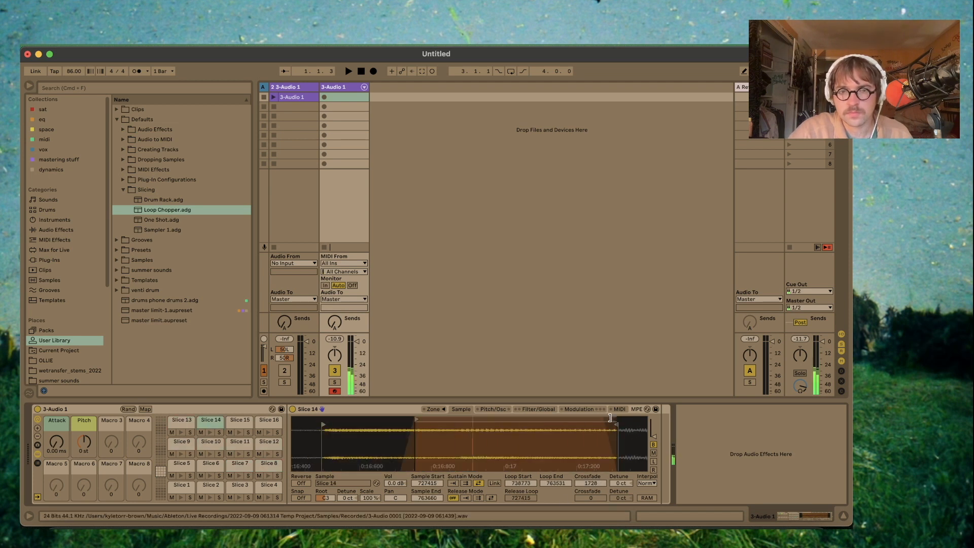
pyautogui.click(239, 420)
pyautogui.moveTo(323, 420); pyautogui.dragTo(369, 419)
pyautogui.click(268, 420)
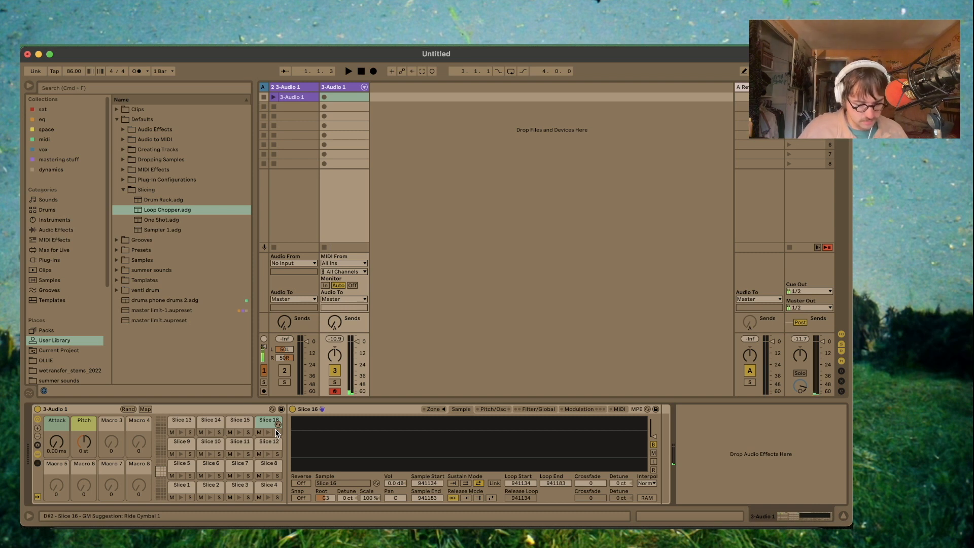
# - Play Slice 6, show its Filter/Global settings, and add a Utility from the dynamics collection after the Drum Rack
pyautogui.press('f')
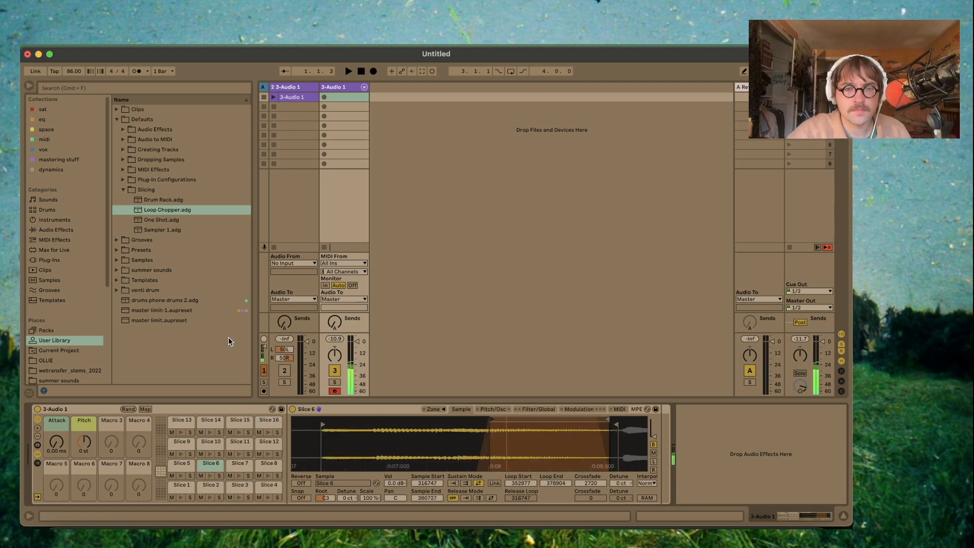
pyautogui.click(536, 409)
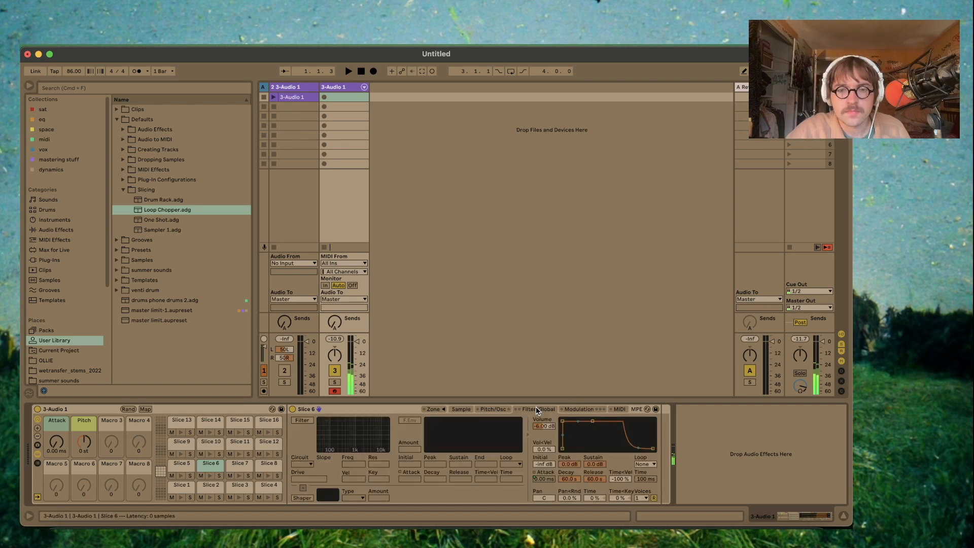
pyautogui.click(50, 170)
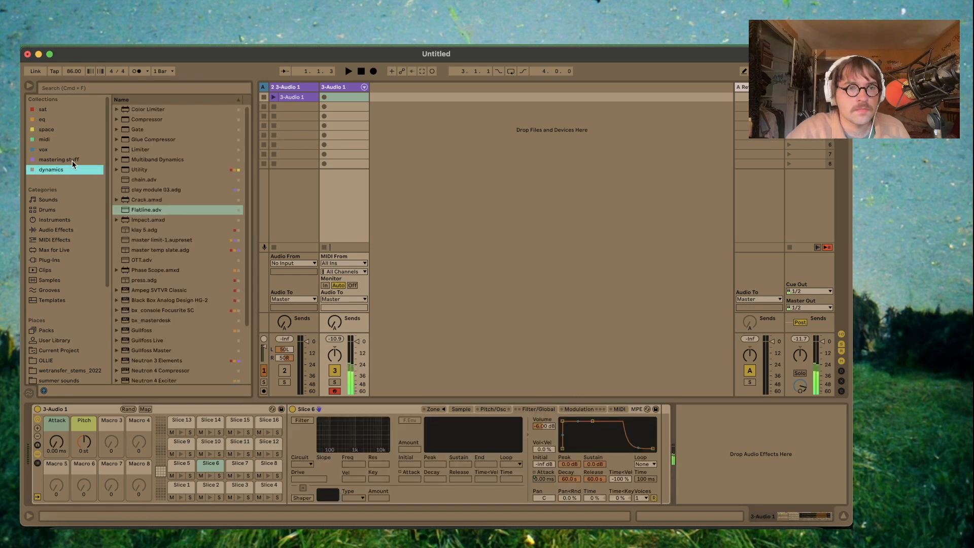
pyautogui.doubleClick(142, 169)
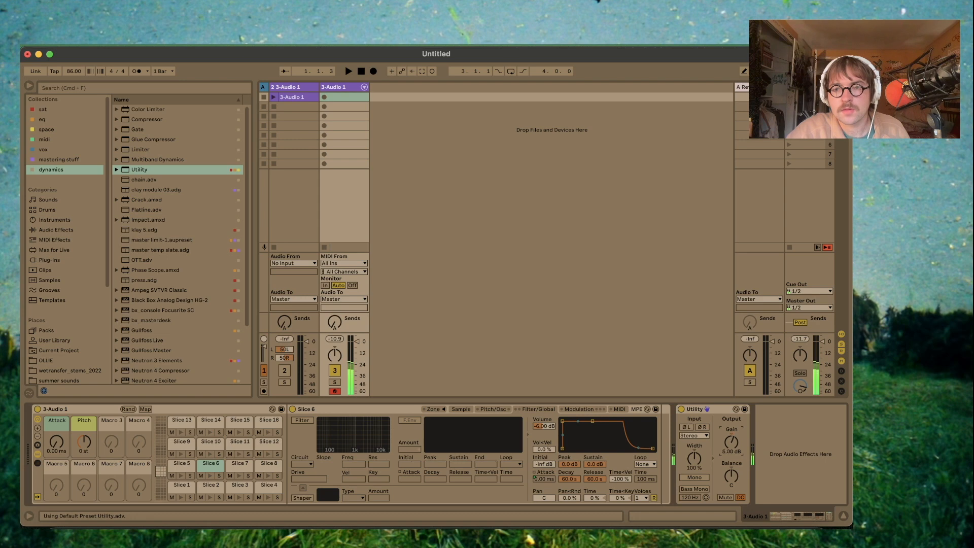
# - Add the Shout Drums.wav loop from Kount Drums Vol. 5 in 2022 drums on its own track before the sliced track
pyautogui.scroll(-3, 61, 253)
pyautogui.click(63, 370)
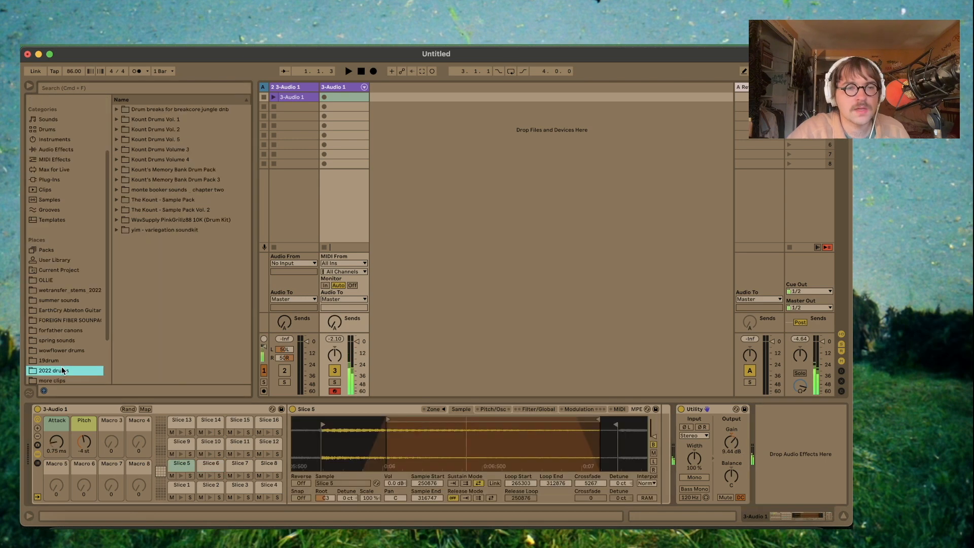
pyautogui.click(120, 139)
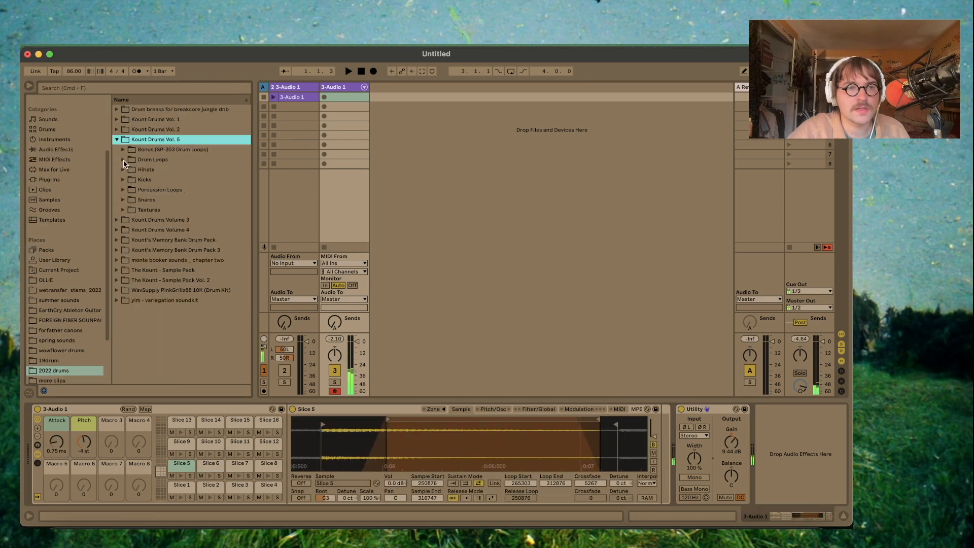
pyautogui.click(123, 160)
pyautogui.moveTo(393, 87); pyautogui.dragTo(335, 87)
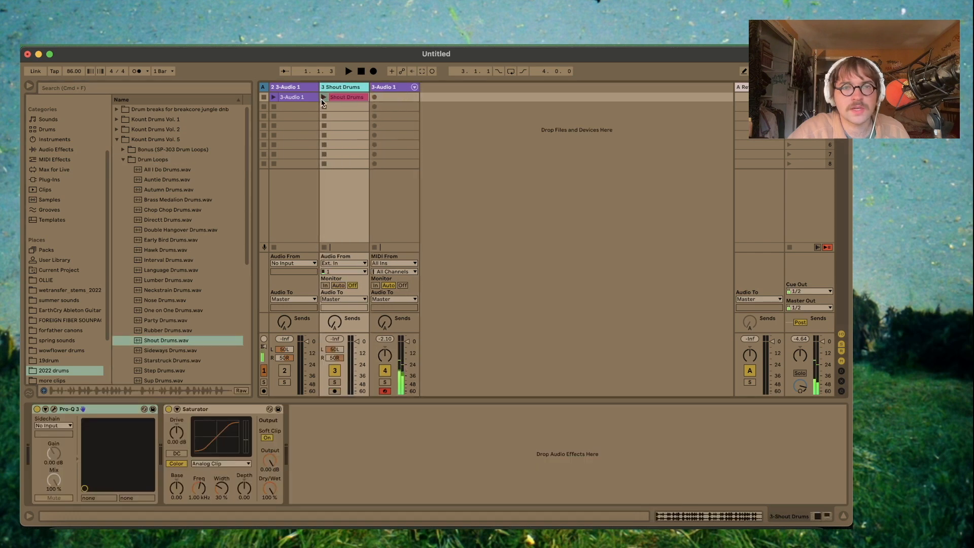
# - Record a clip of the slices over the drums in the sliced track's first slot and disarm the track
pyautogui.click(351, 98)
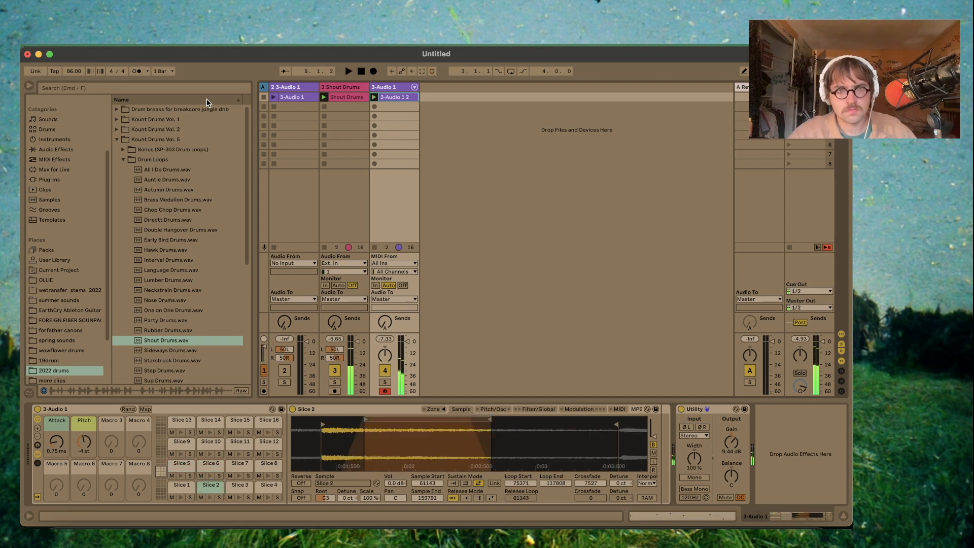
pyautogui.click(388, 391)
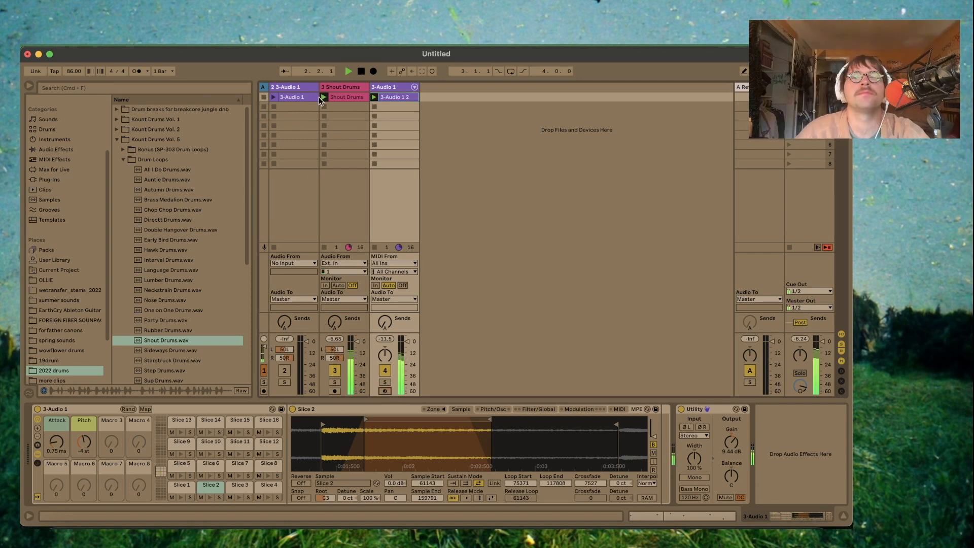
# - Delete the original source audio track, check the notes of the recorded 3-Audio 1 2 clip, and stop playback
pyautogui.click(300, 85)
pyautogui.press('Delete')
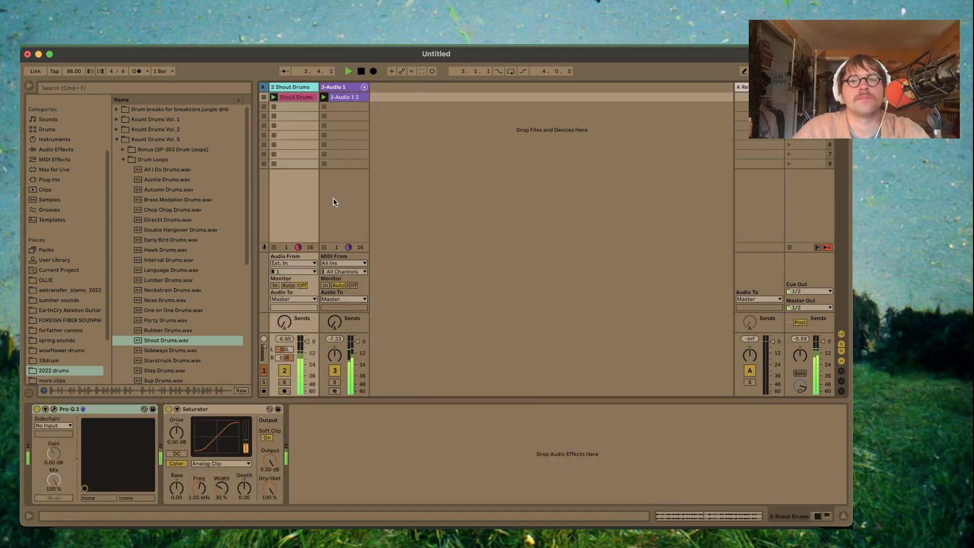
pyautogui.doubleClick(347, 97)
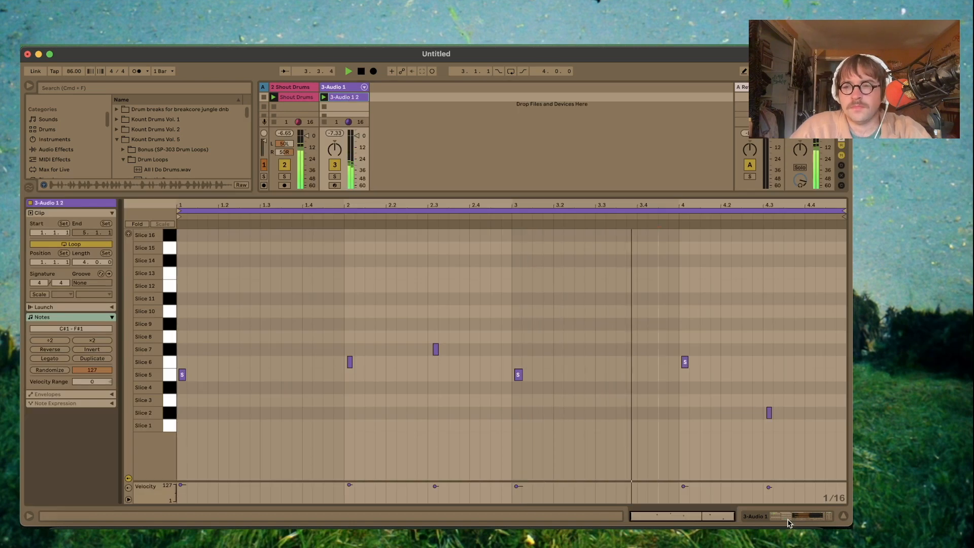
pyautogui.hotkey('shift', 'Tab')
pyautogui.press('space')
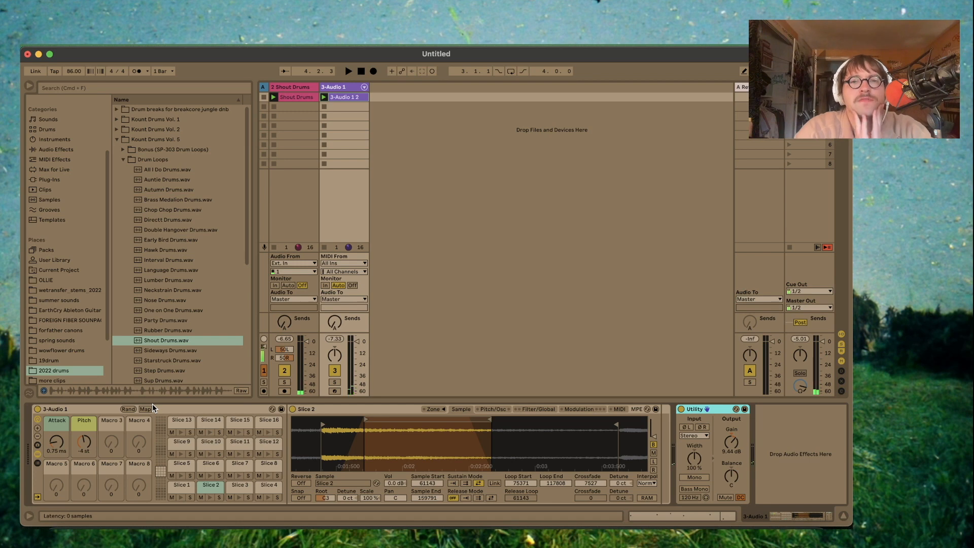
pyautogui.scroll(-5, 69, 338)
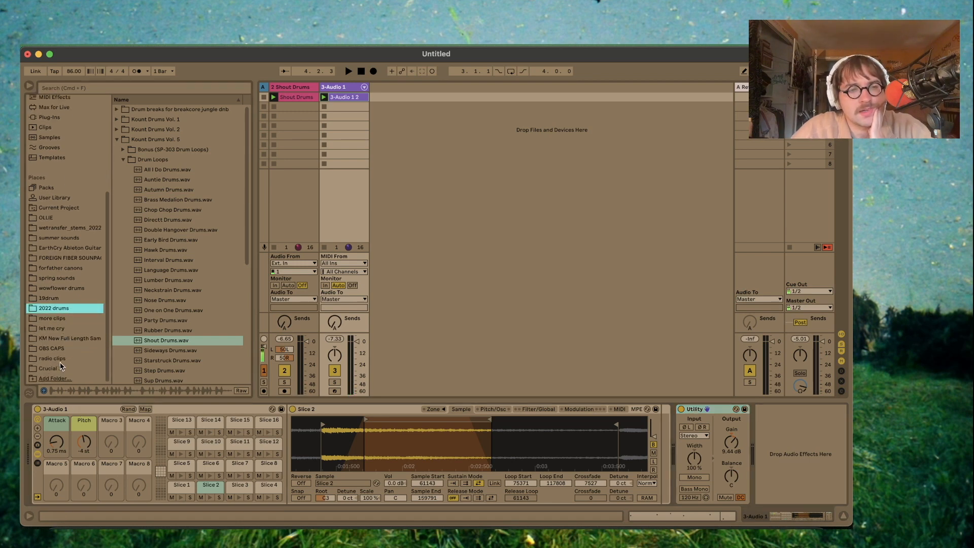
pyautogui.click(60, 349)
pyautogui.scroll(-10, 115, 340)
pyautogui.doubleClick(157, 348)
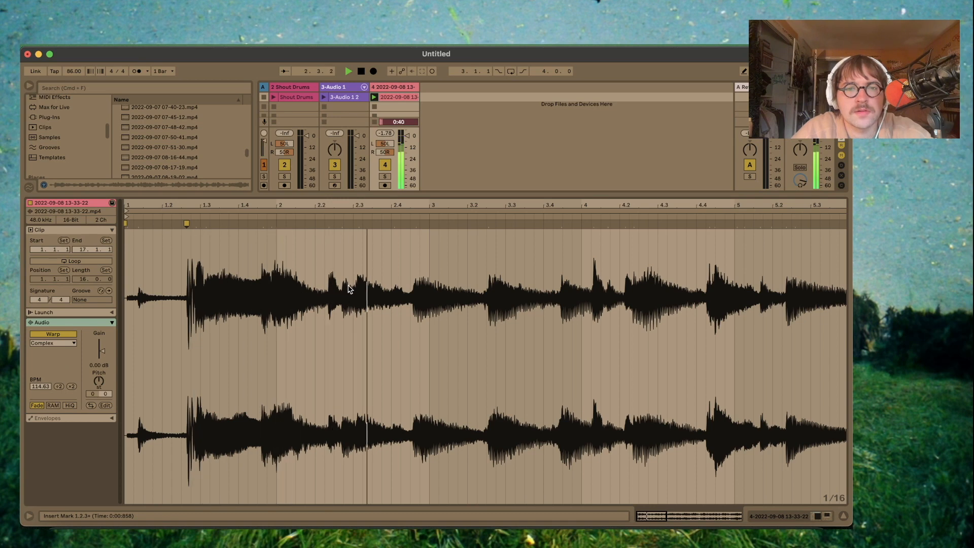
# - Place warp markers through the clip and slice it to a new MIDI track per Warp Marker with the Loop Chopper preset
pyautogui.rightClick(366, 218)
pyautogui.click(412, 325)
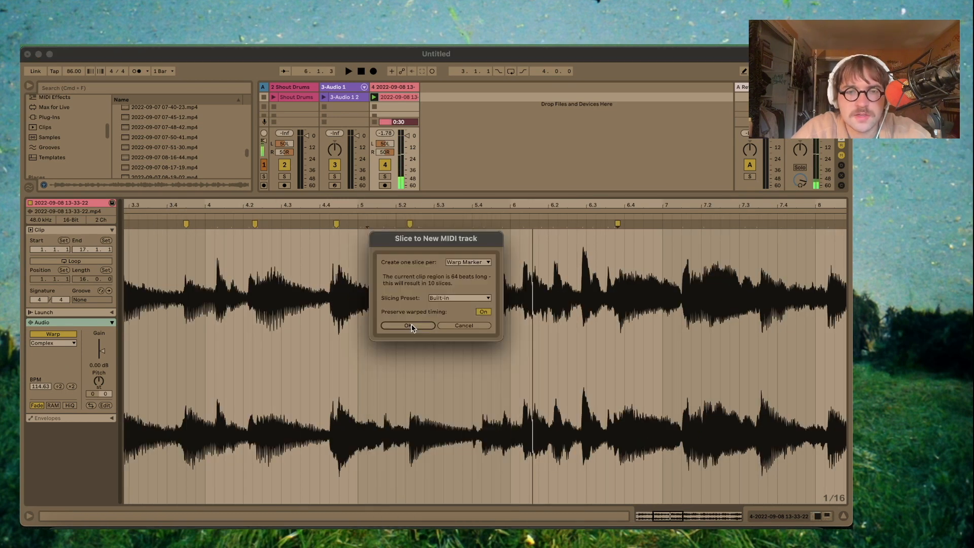
pyautogui.click(453, 297)
pyautogui.click(453, 322)
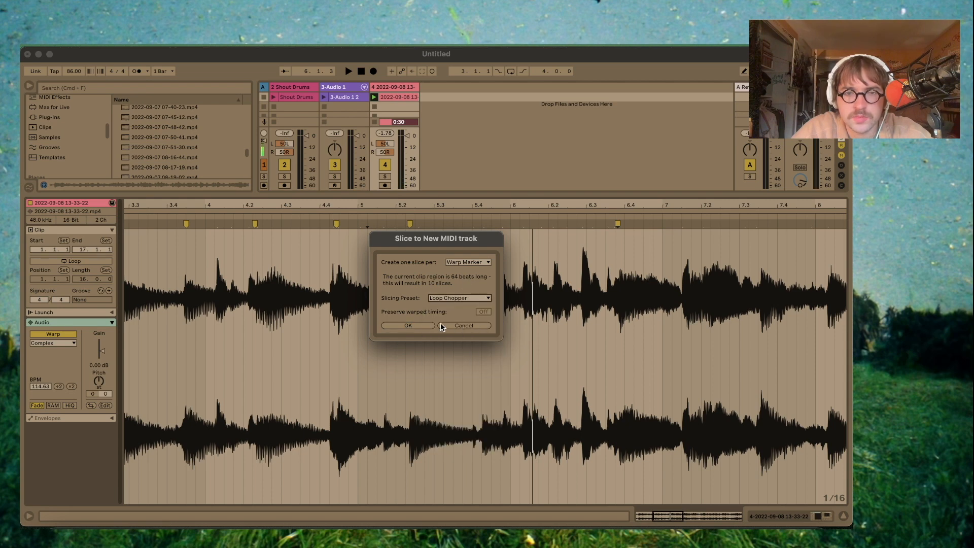
pyautogui.click(408, 325)
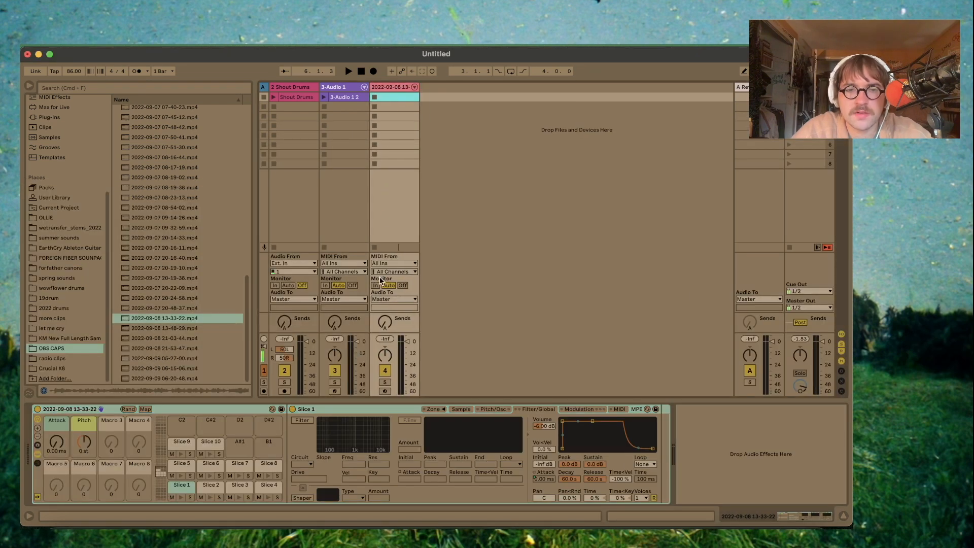
# - Arm the new sliced track and set Slice 2's sustain loop to 68847–87847 with a crossfade
pyautogui.click(384, 391)
pyautogui.click(459, 410)
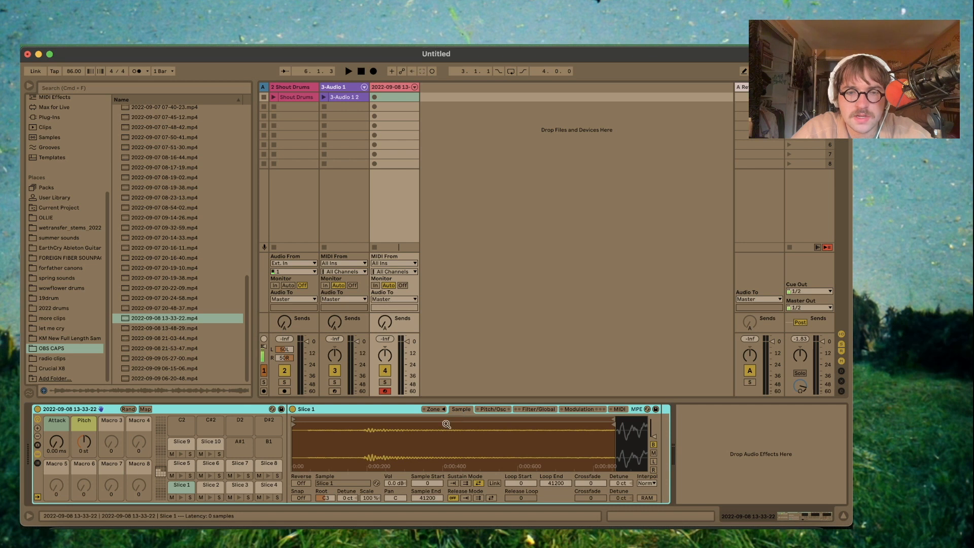
pyautogui.moveTo(426, 458); pyautogui.dragTo(425, 446)
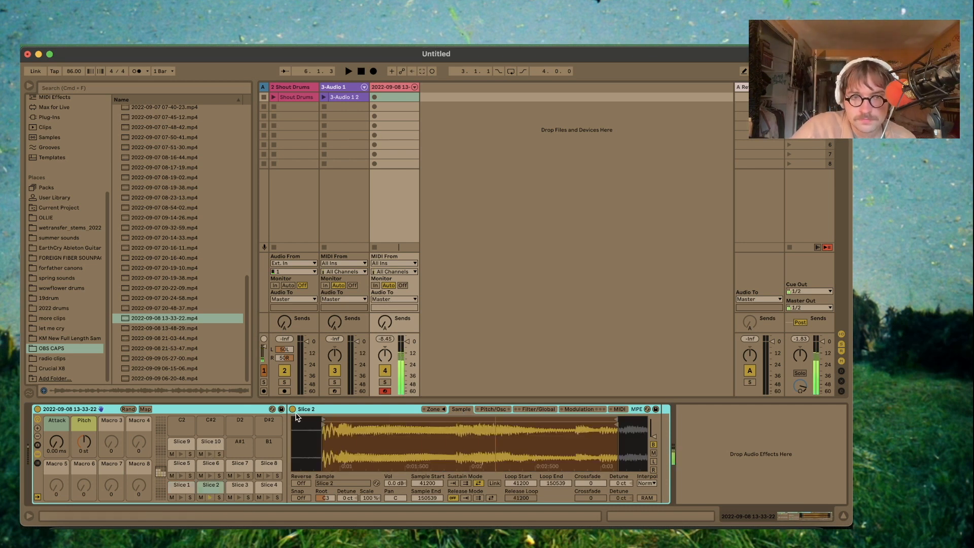
pyautogui.moveTo(323, 419); pyautogui.dragTo(397, 419)
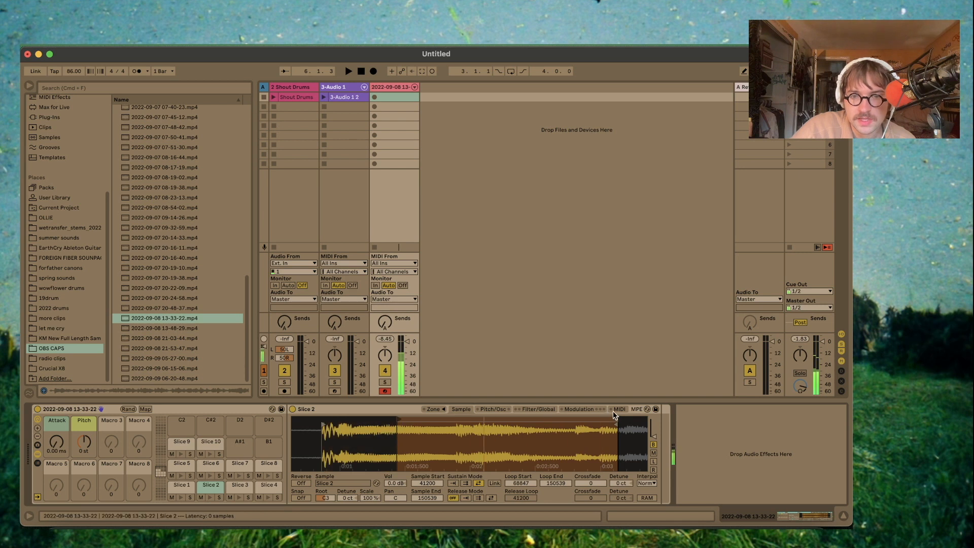
pyautogui.moveTo(617, 417); pyautogui.dragTo(445, 441)
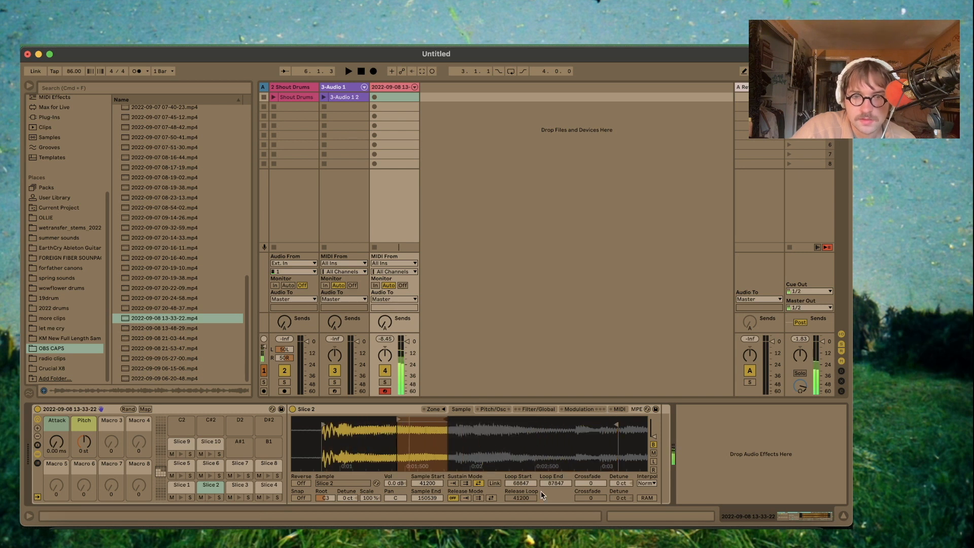
pyautogui.moveTo(593, 489); pyautogui.dragTo(594, 485)
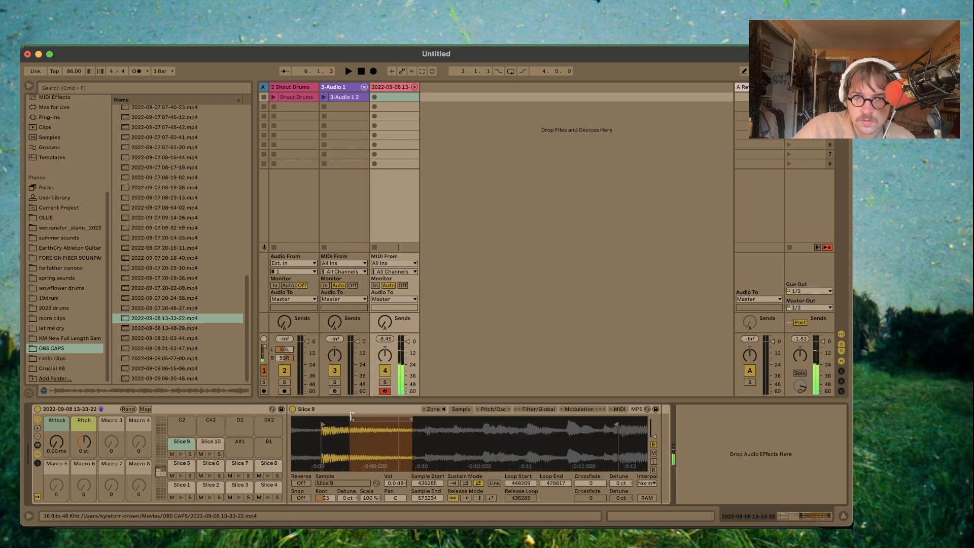
# - Set the Pitch macro to -3 st and record the slices over the drums into the new track's second clip slot
pyautogui.moveTo(89, 448); pyautogui.dragTo(89, 452)
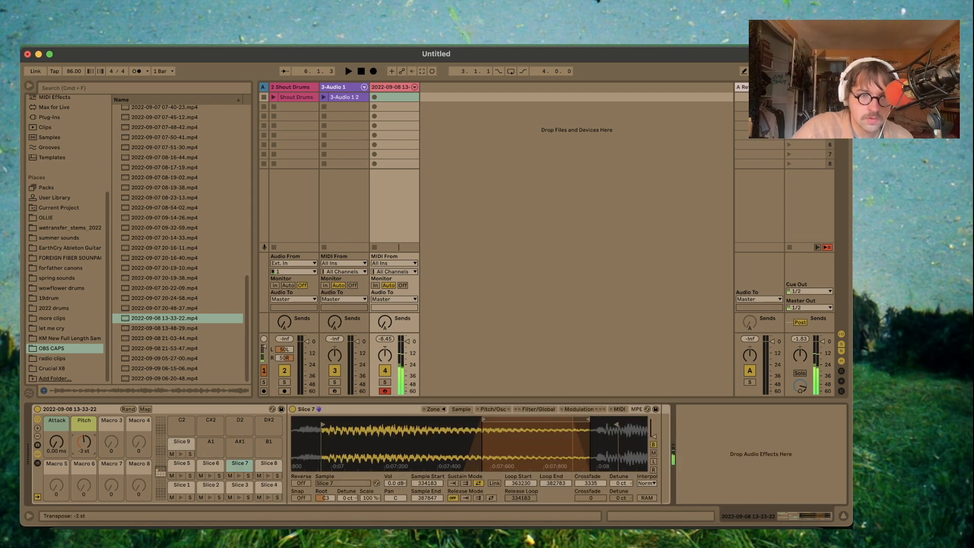
pyautogui.press('space')
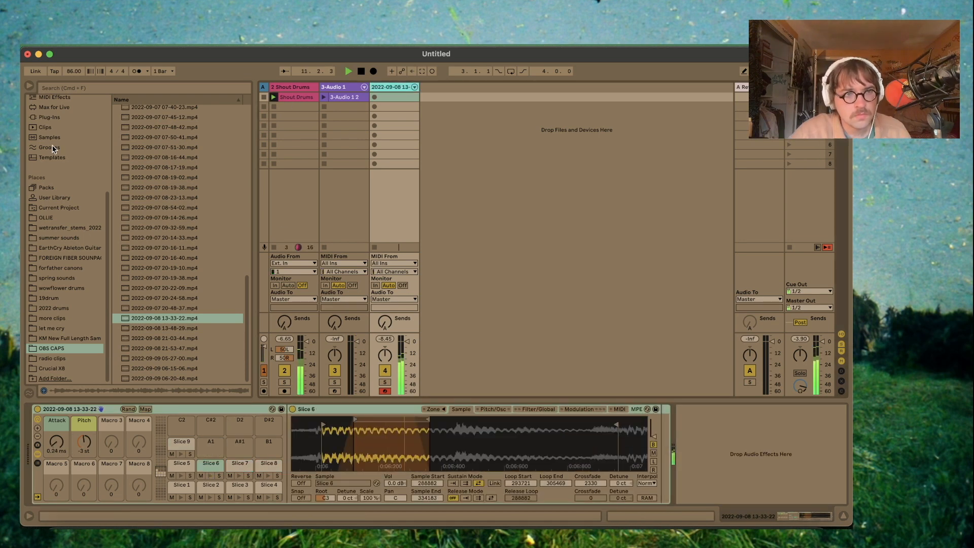
pyautogui.scroll(5, 55, 152)
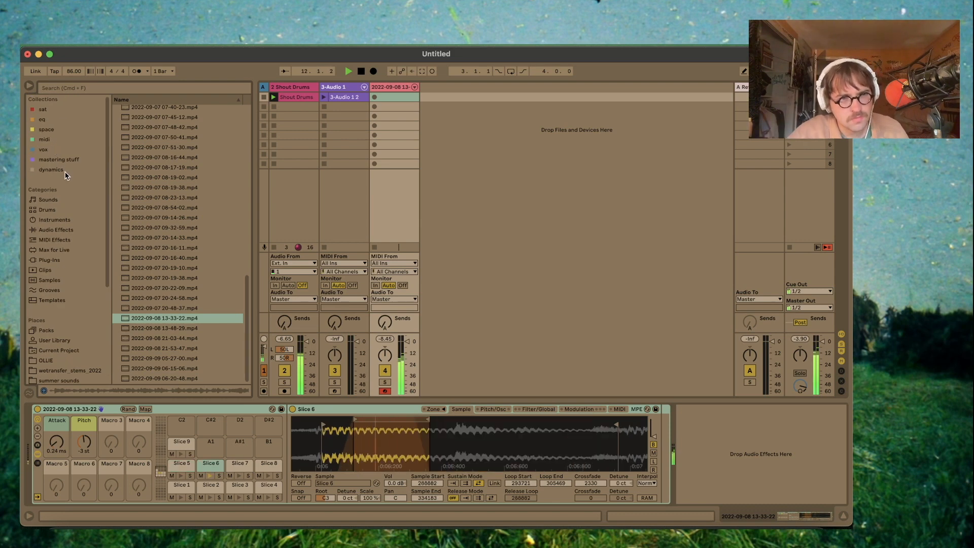
pyautogui.click(374, 107)
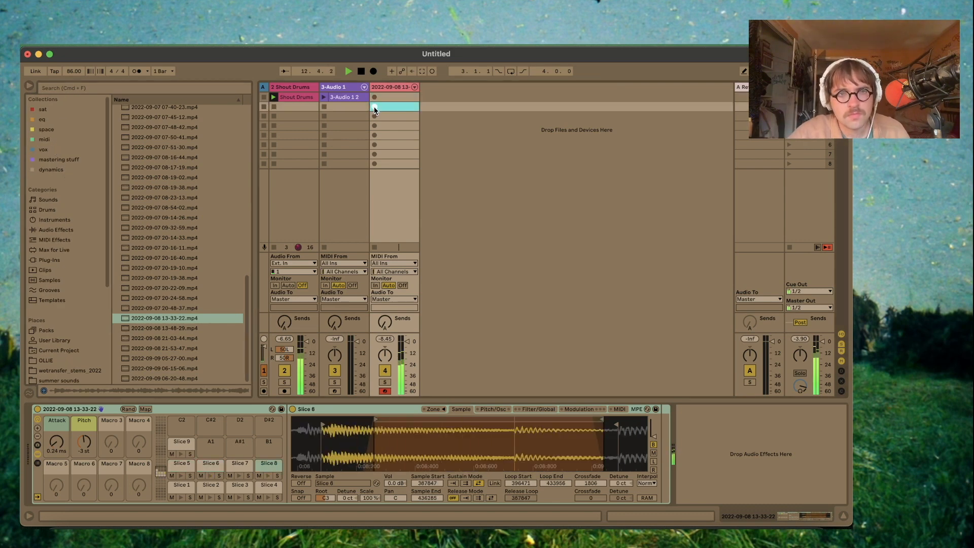
pyautogui.click(375, 107)
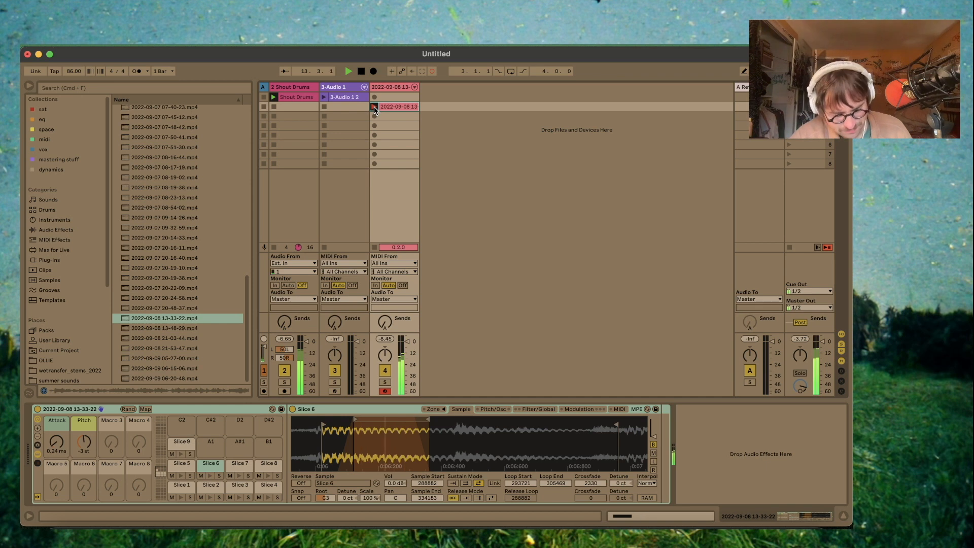